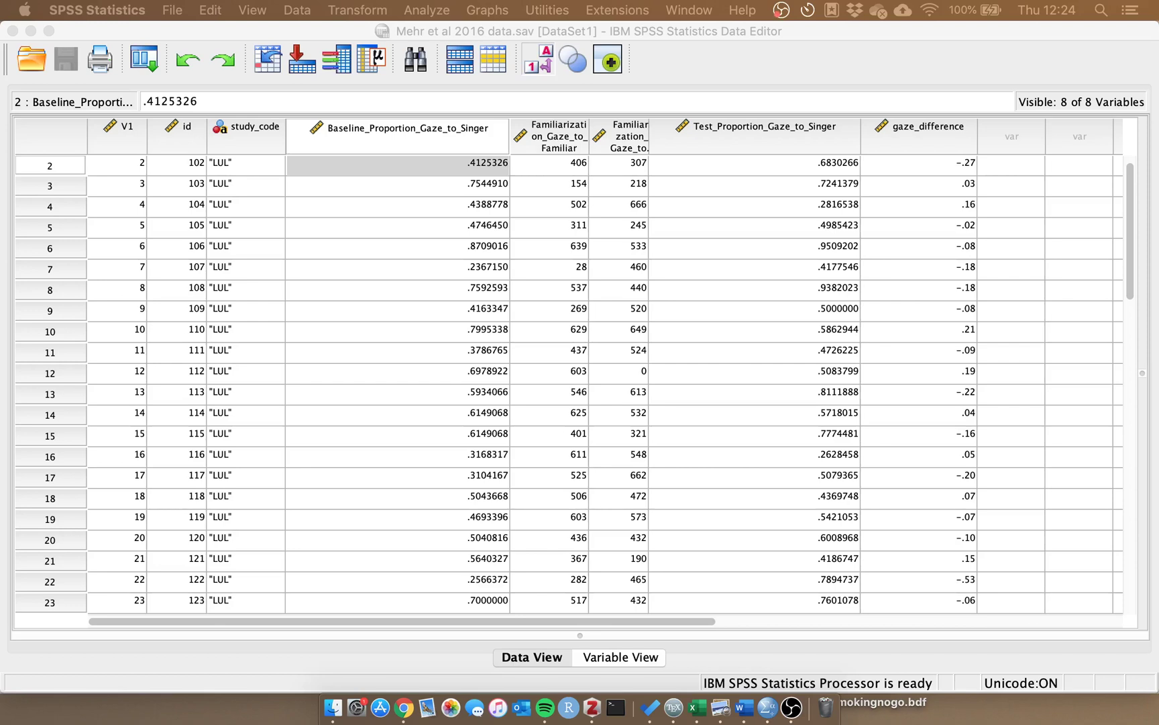
Select a Baseline gaze value in the Mehr et al 2016 data and open the Graphs menu
click(444, 191)
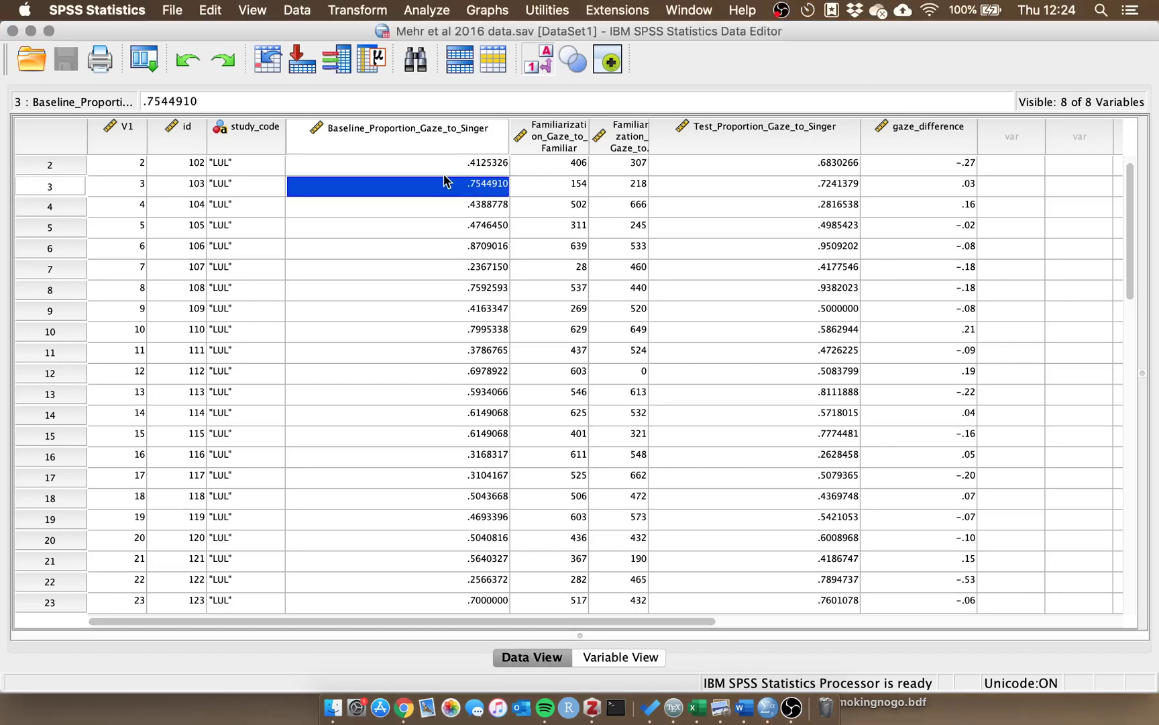
click(444, 174)
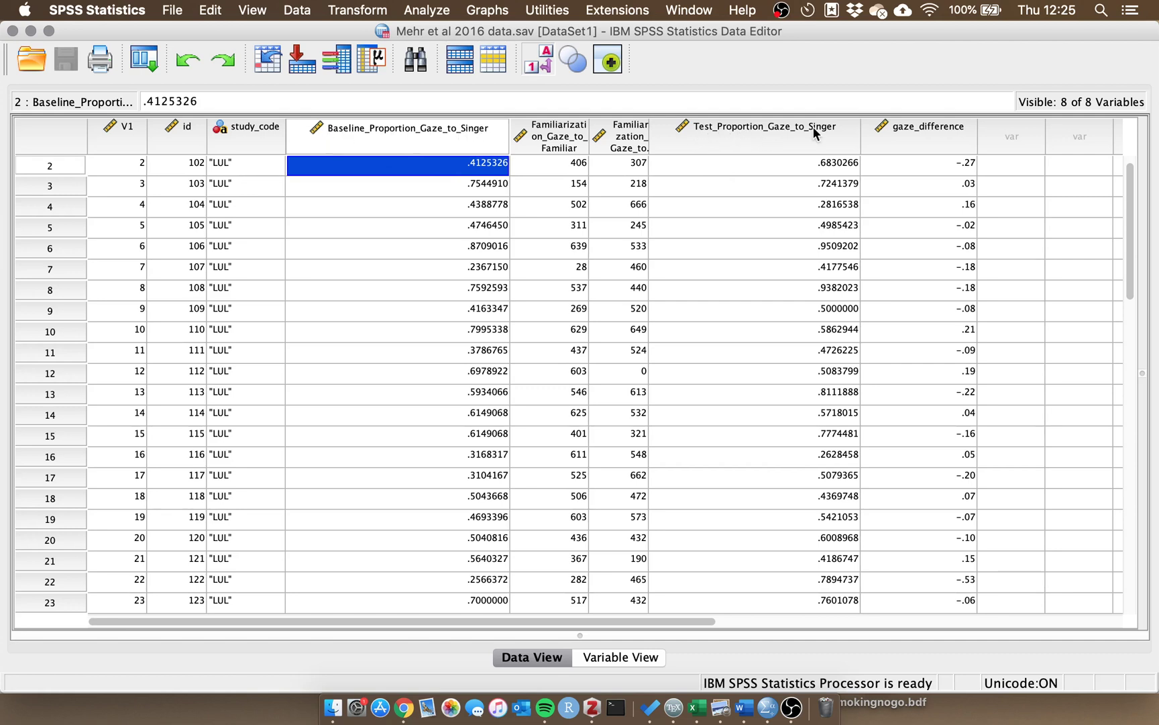
click(440, 183)
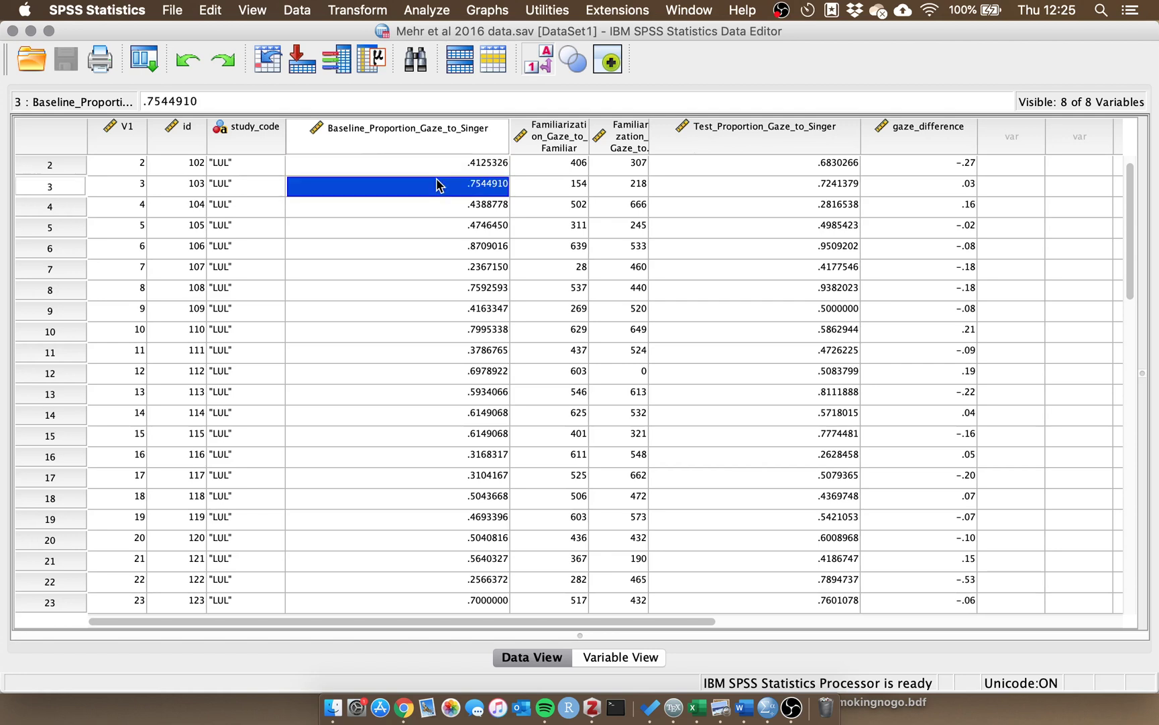
click(432, 162)
click(490, 11)
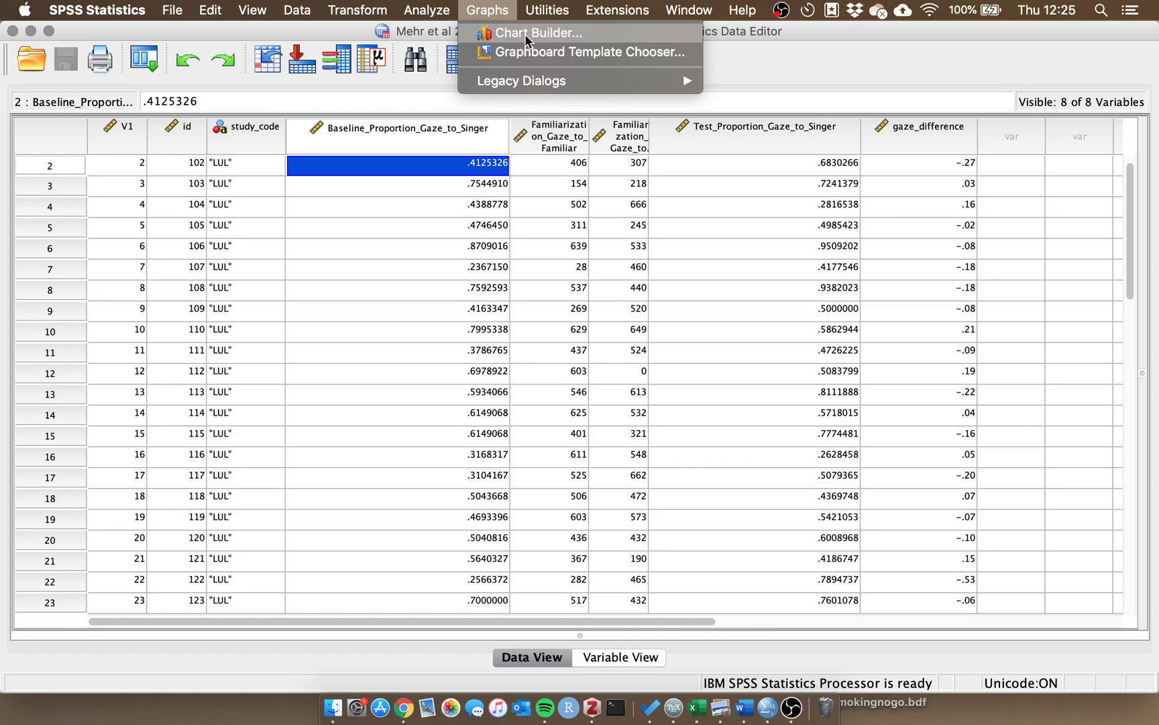
Pick a legacy Simple bar chart with Summaries of separate variables and proceed to Define
mouse_move(502, 80)
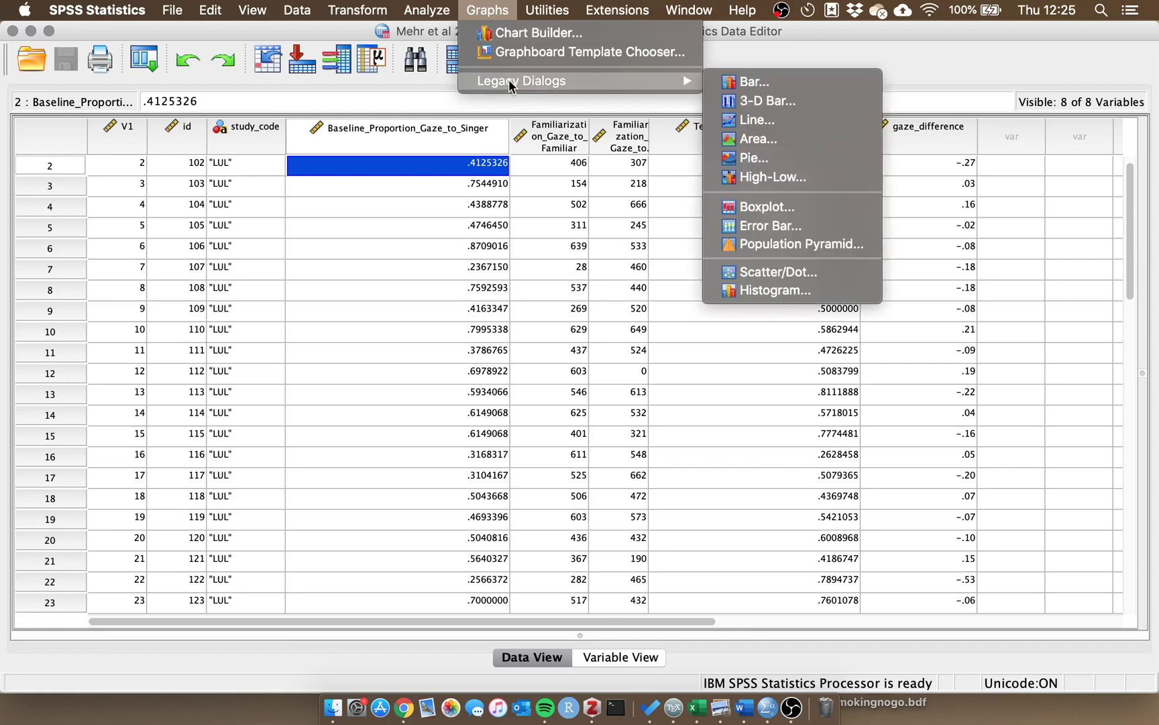
click(752, 81)
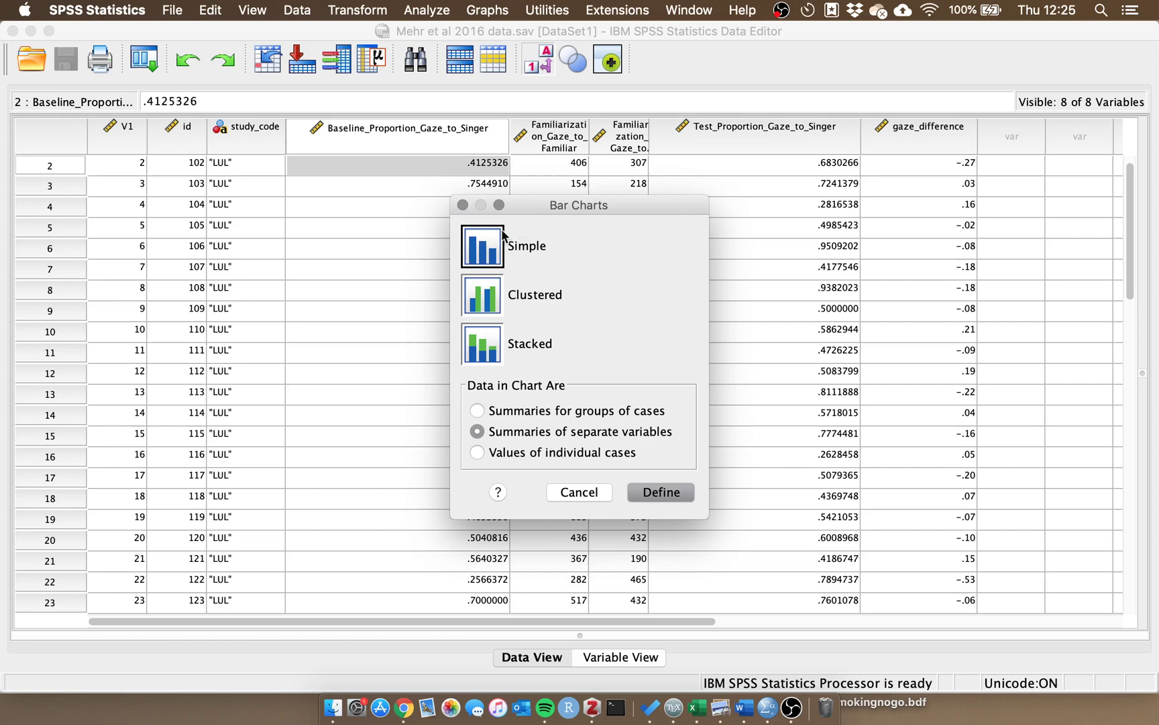
drag(523, 205, 552, 183)
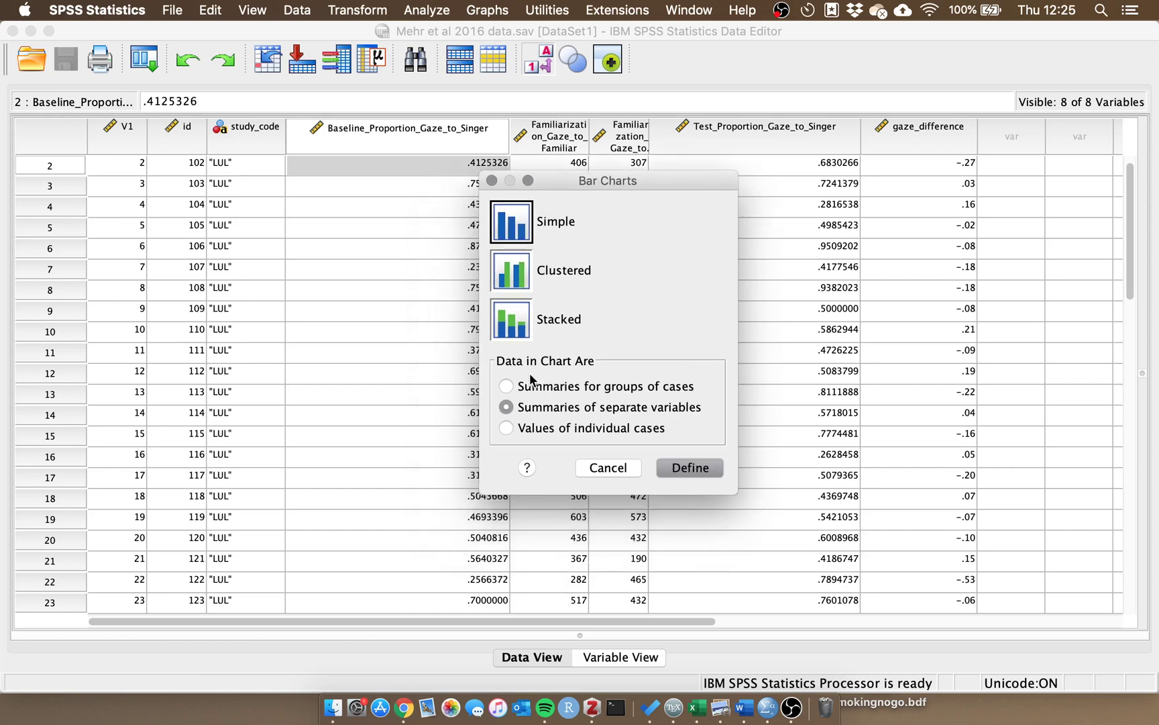
click(507, 386)
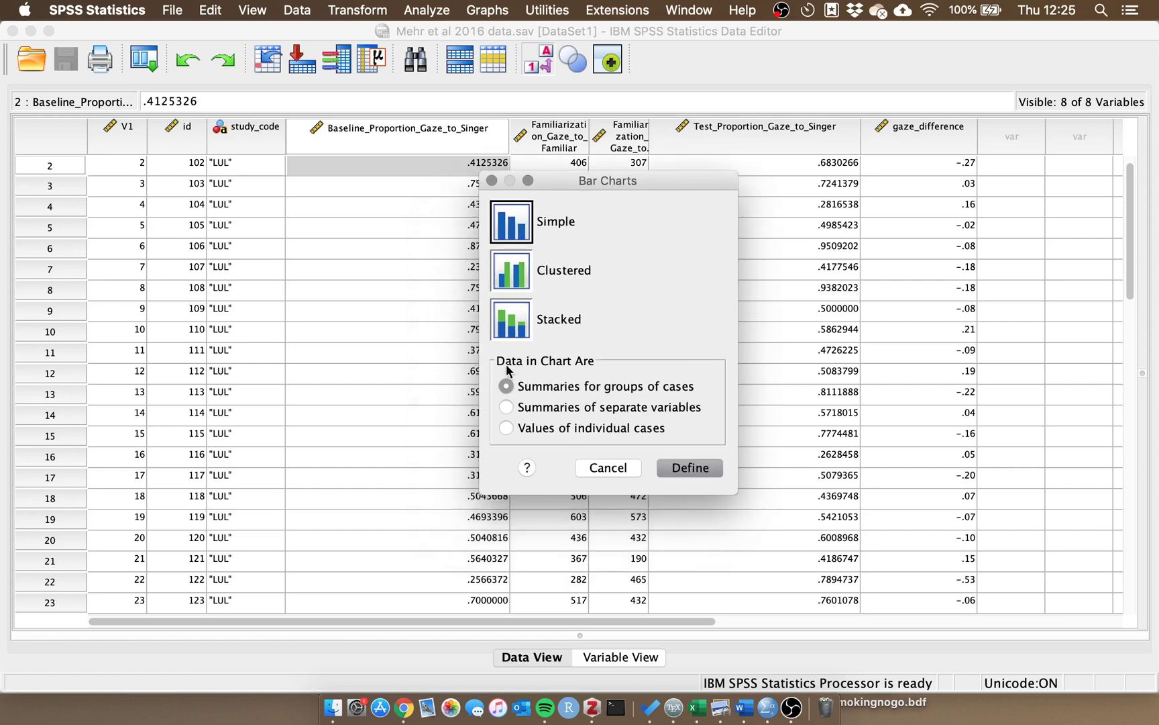
click(508, 407)
click(685, 467)
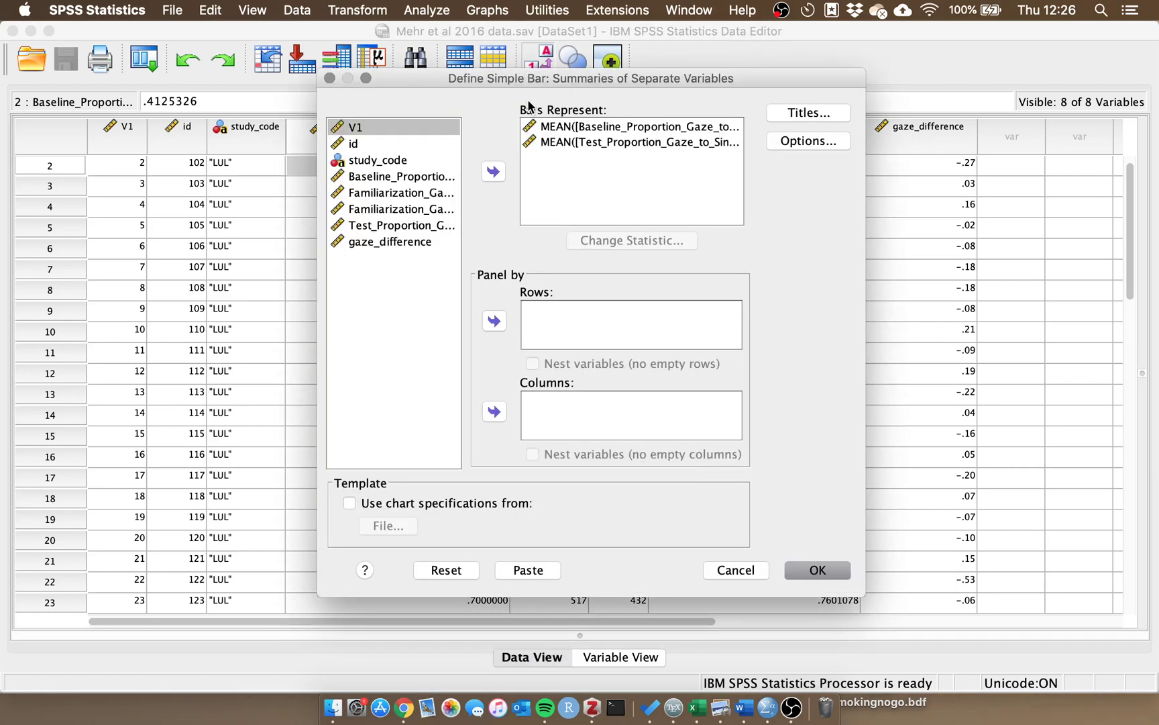
Clear the existing Baseline and Test mean entries from Bars Represent
drag(530, 77, 560, 44)
click(597, 93)
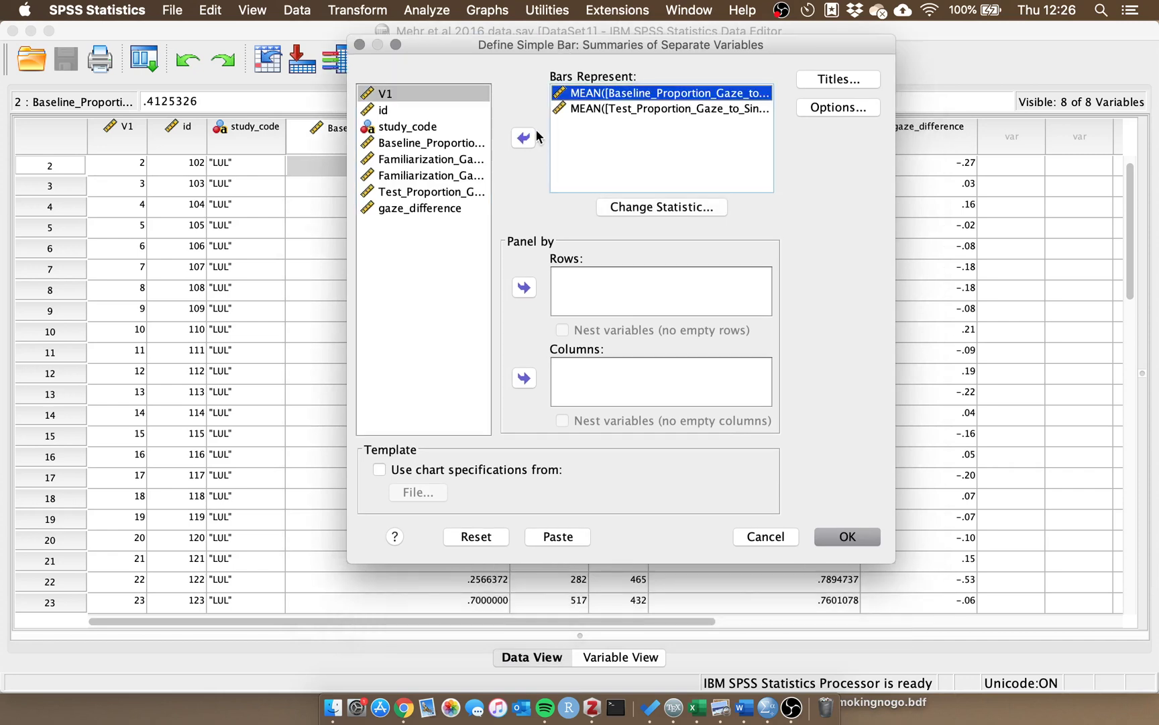
click(533, 137)
double_click(603, 94)
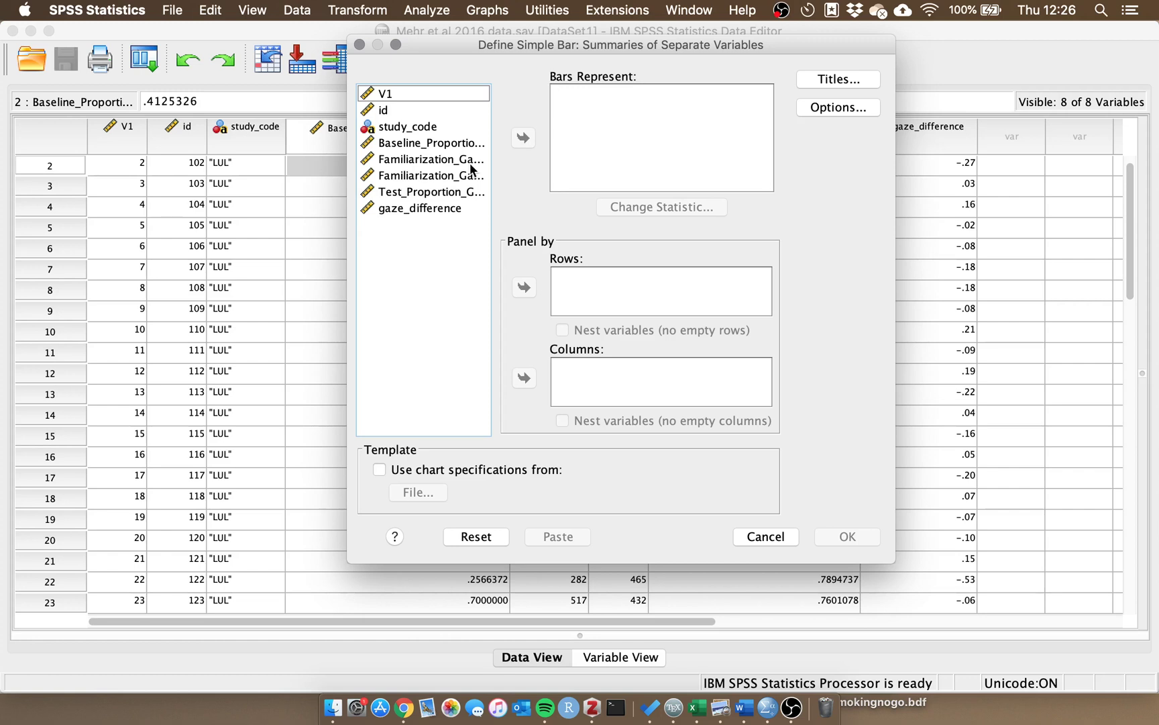
Add Baseline_Proportion_Gaze and Test_Proportion_Gaze as bars, keeping Mean as the statistic
click(413, 144)
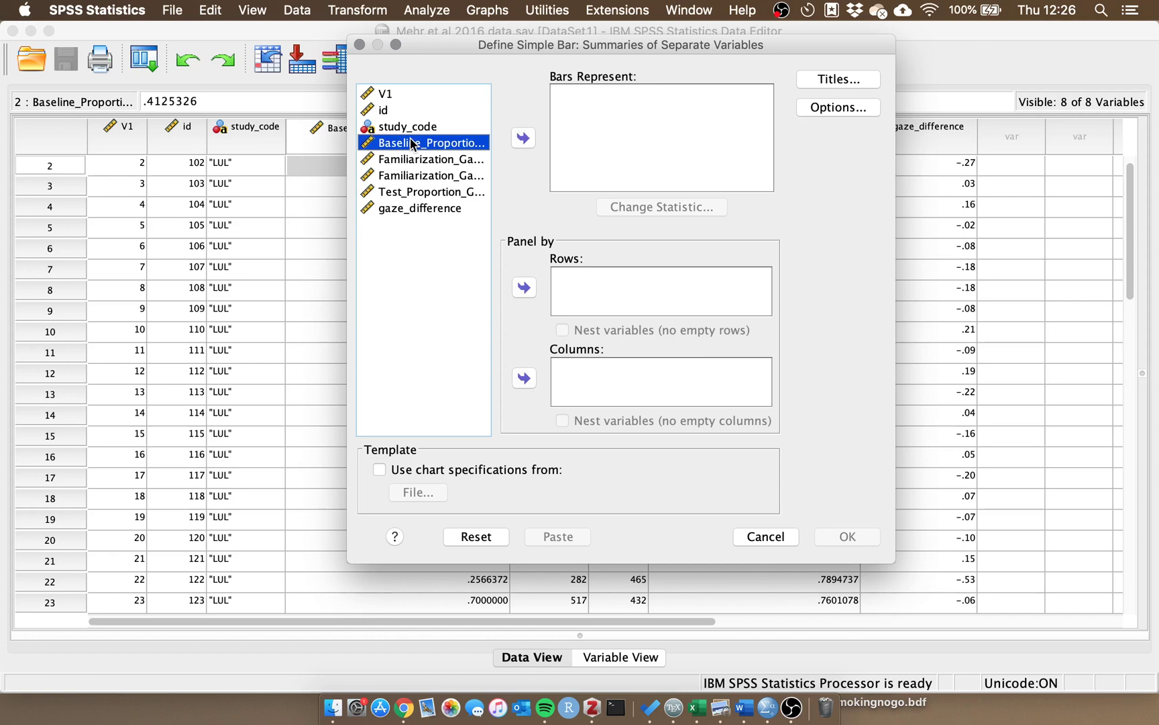
click(527, 138)
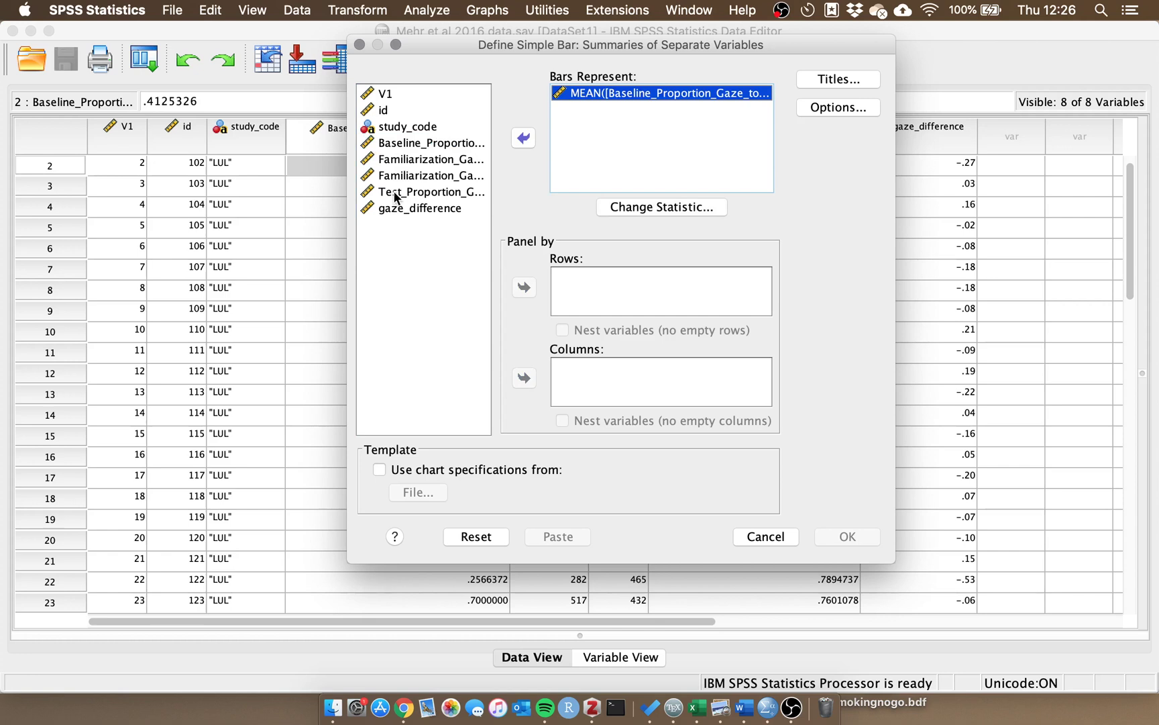
click(396, 193)
click(523, 138)
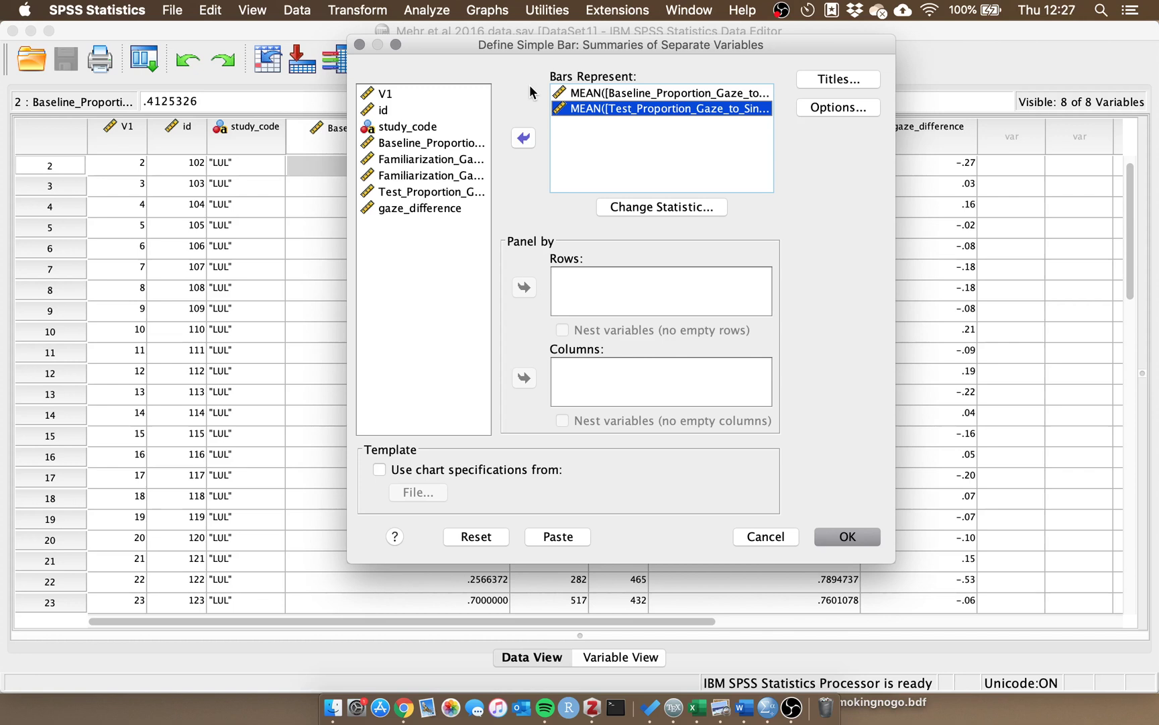
click(661, 207)
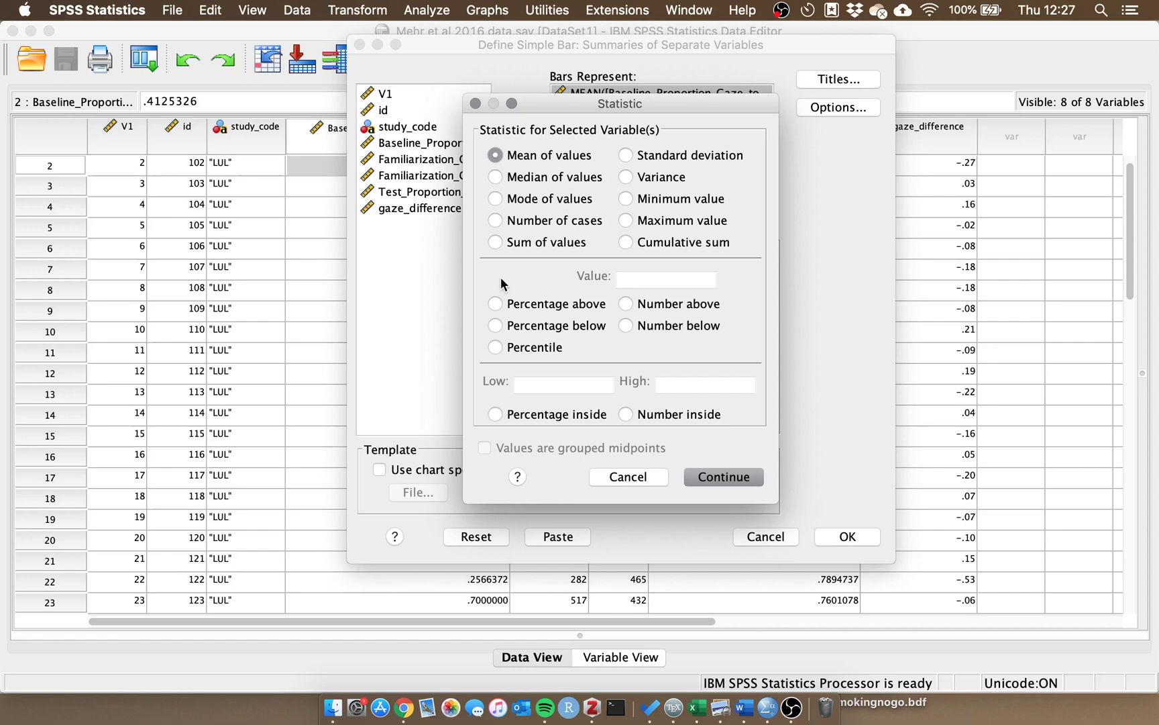
click(625, 481)
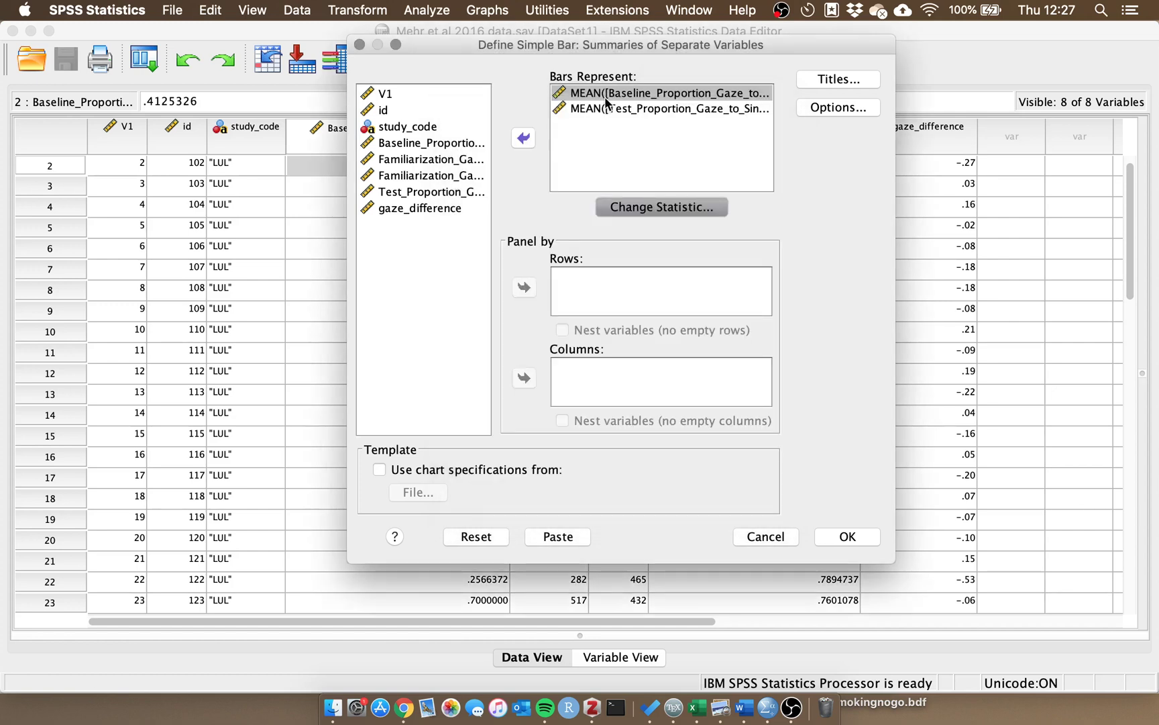
Enable error bars showing 95.0% confidence intervals in the bar chart Options
click(840, 108)
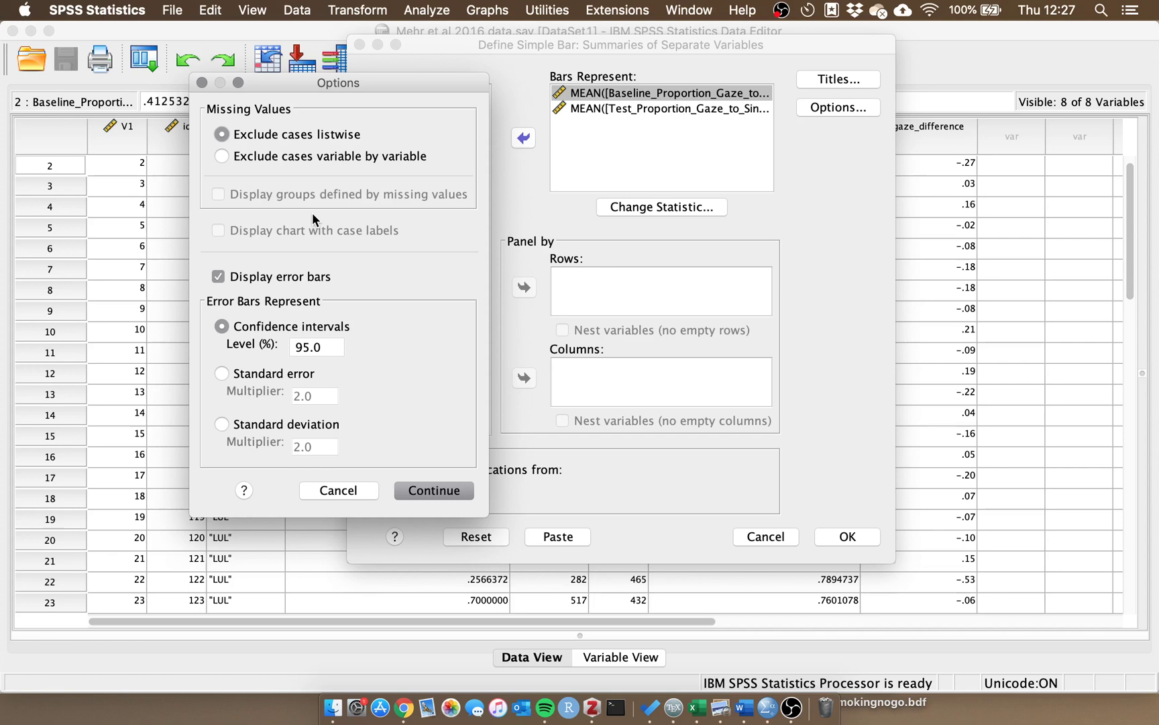
click(218, 276)
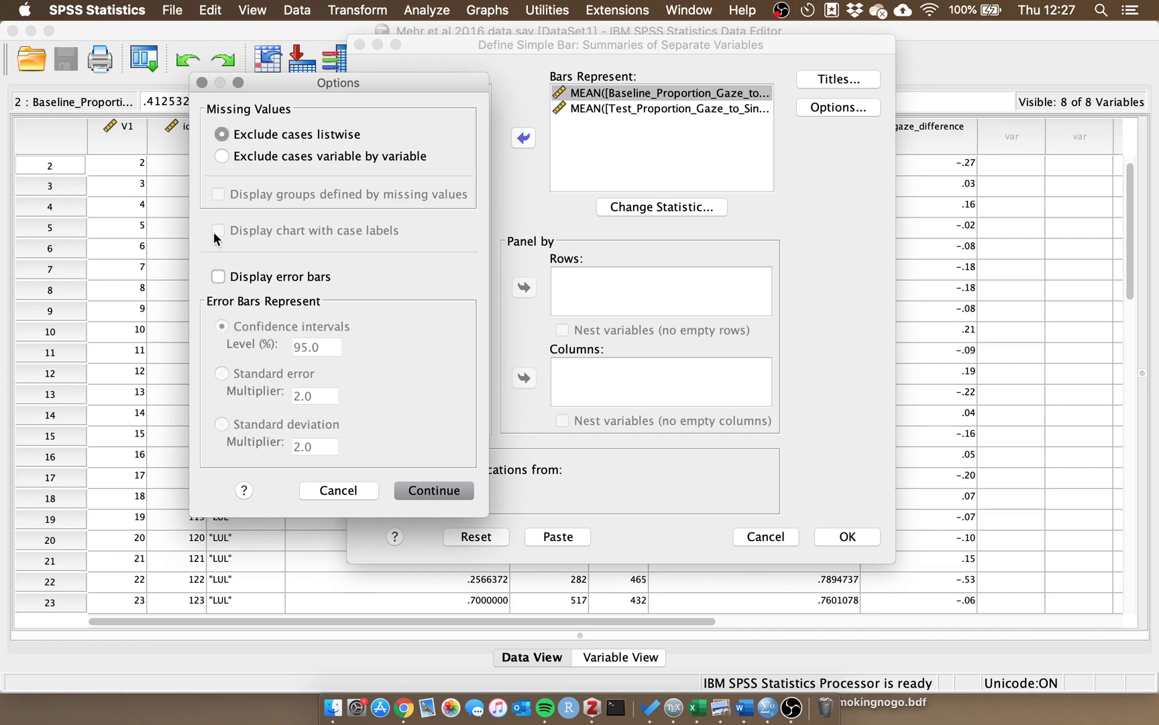
click(239, 275)
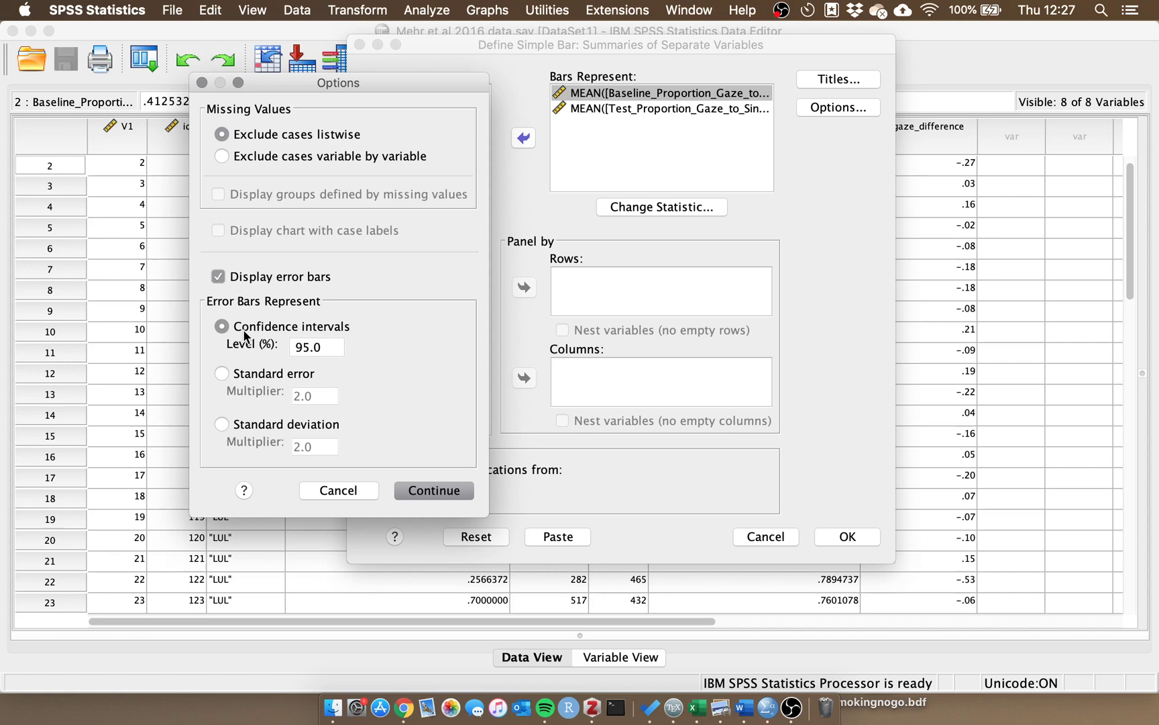
click(421, 495)
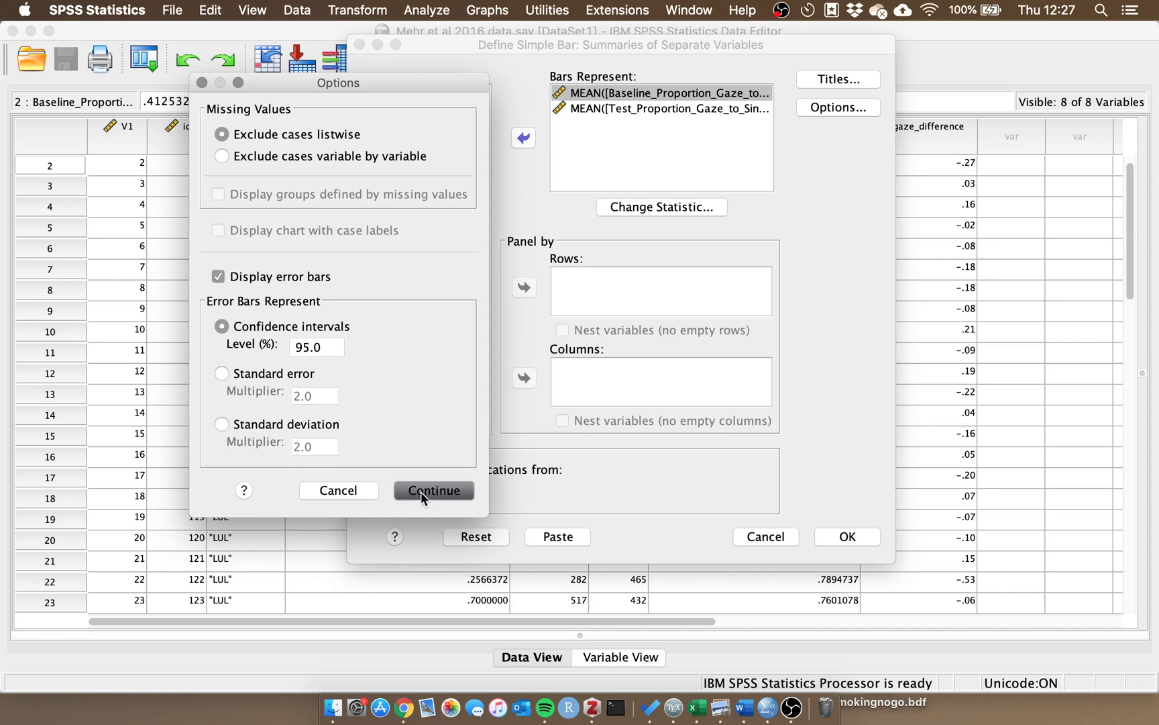
click(420, 491)
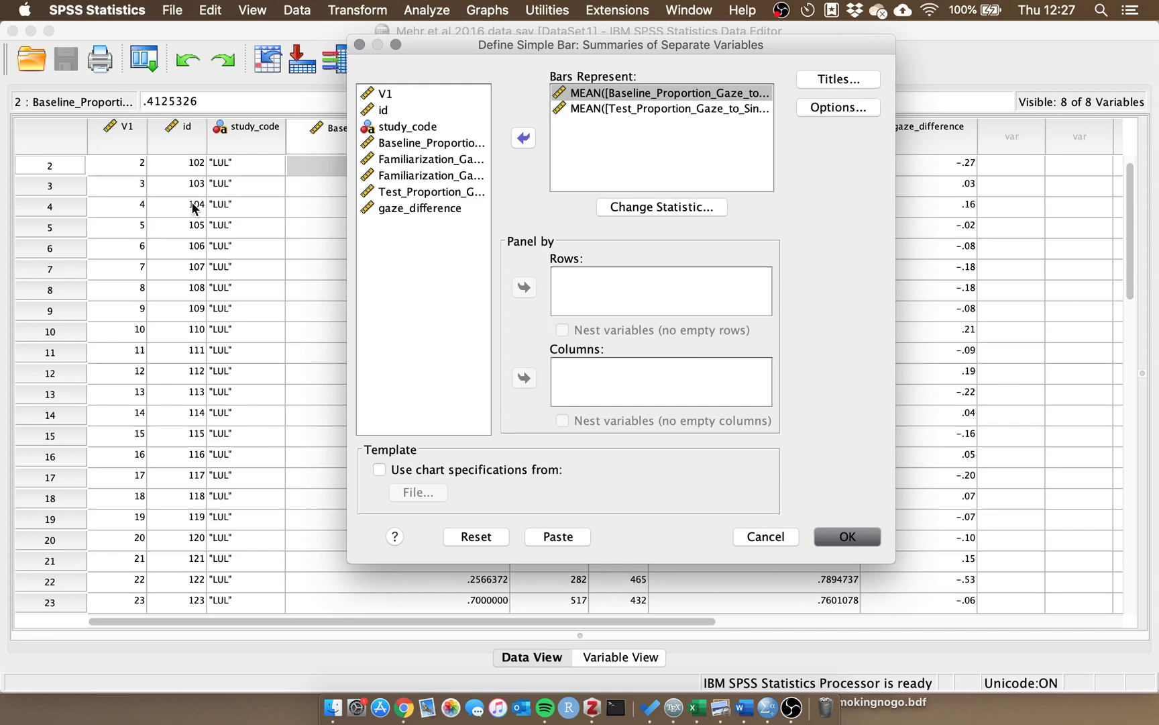
Run the bar chart and select the resulting graph in the Output Viewer
key(Return)
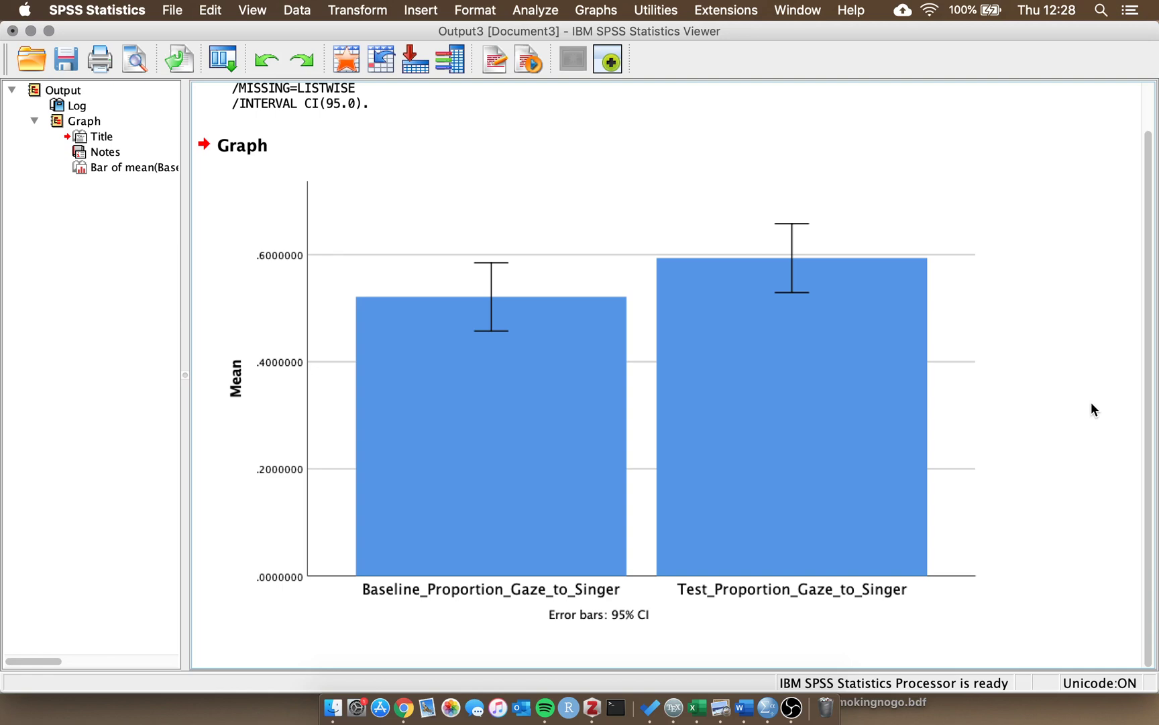
click(869, 314)
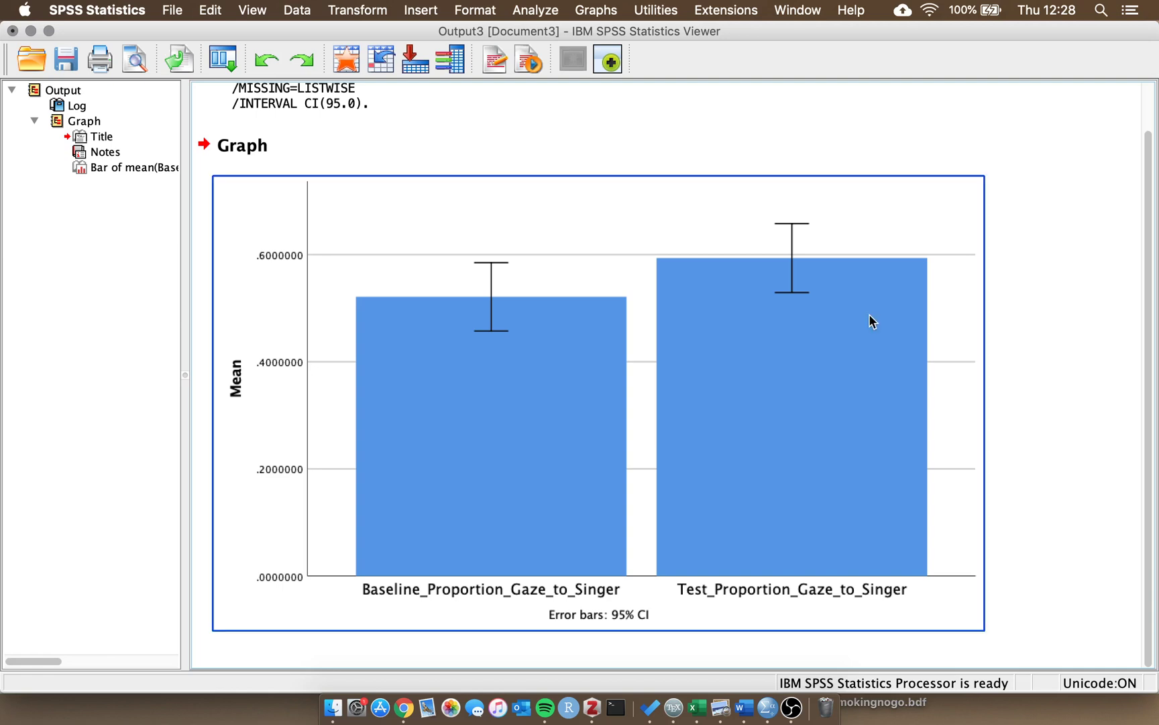
click(1032, 297)
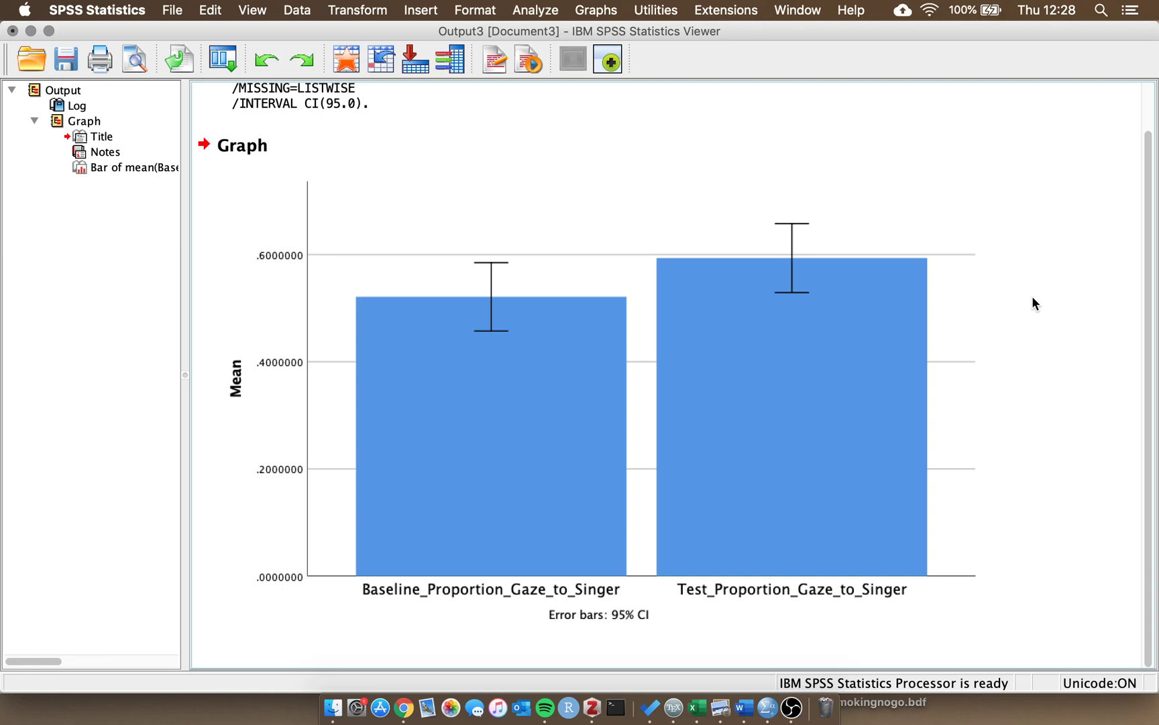
click(527, 351)
In the Chart Editor, change the y-axis title from 'Mean' to 'Mean proportion gaze to singer'
double_click(611, 384)
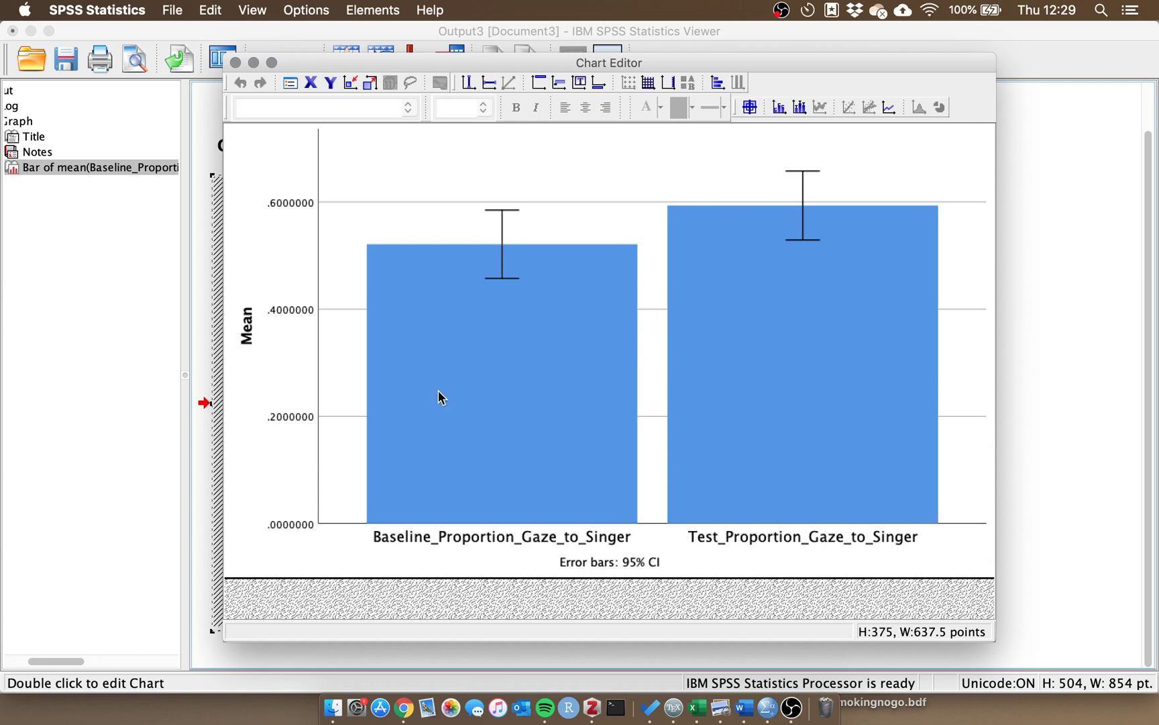
click(250, 338)
click(253, 321)
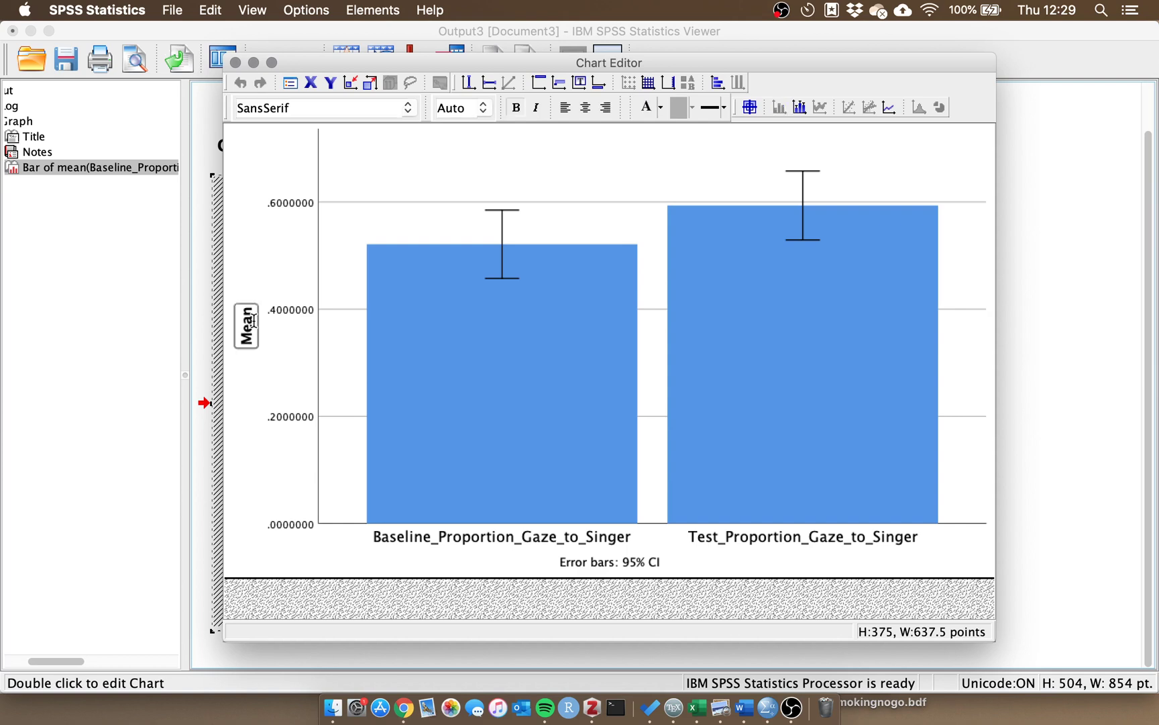
click(253, 321)
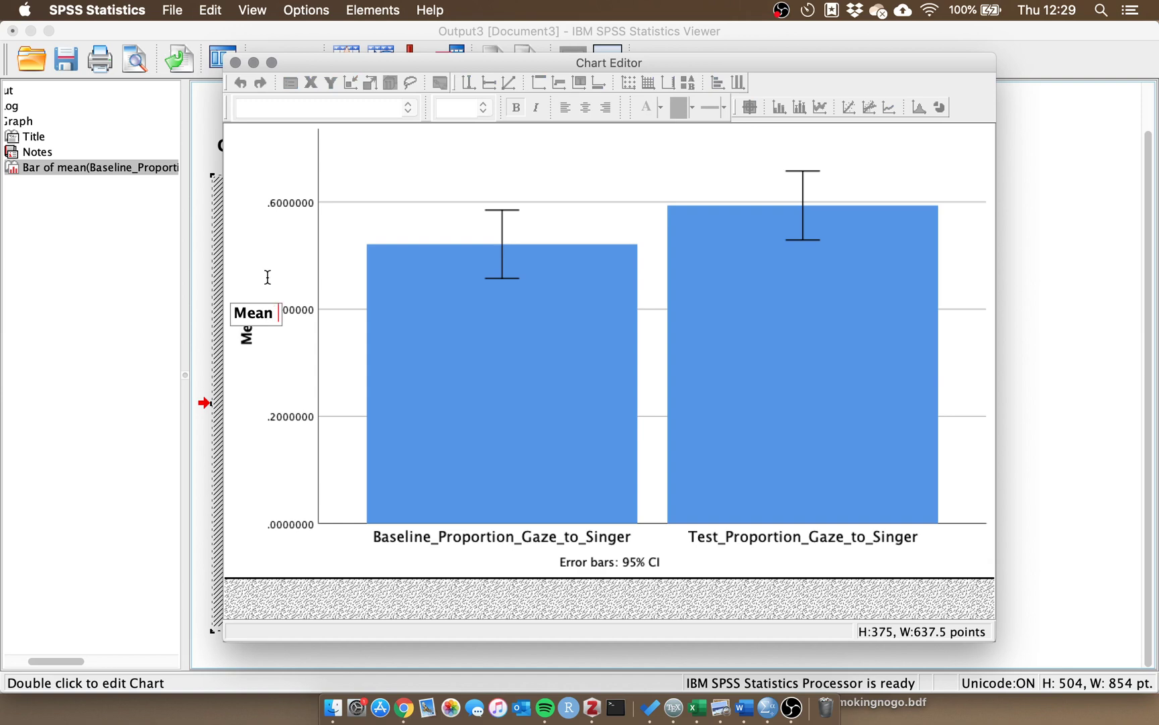
text(proportio)
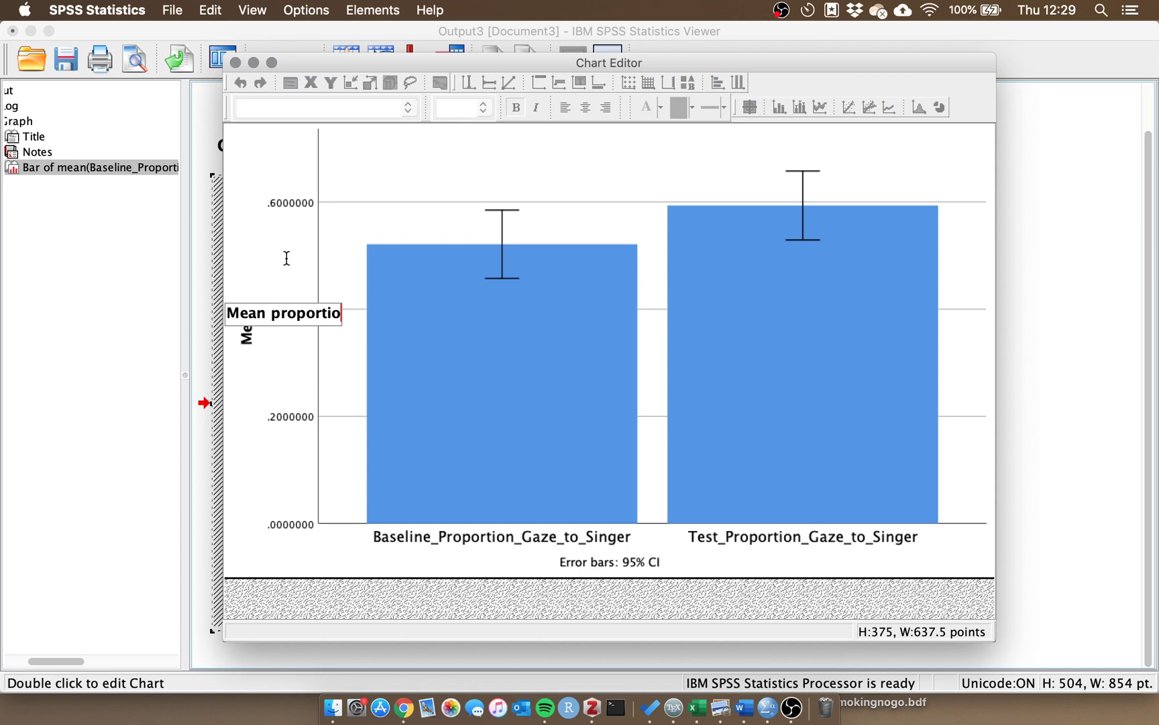
text(n gaze to singer)
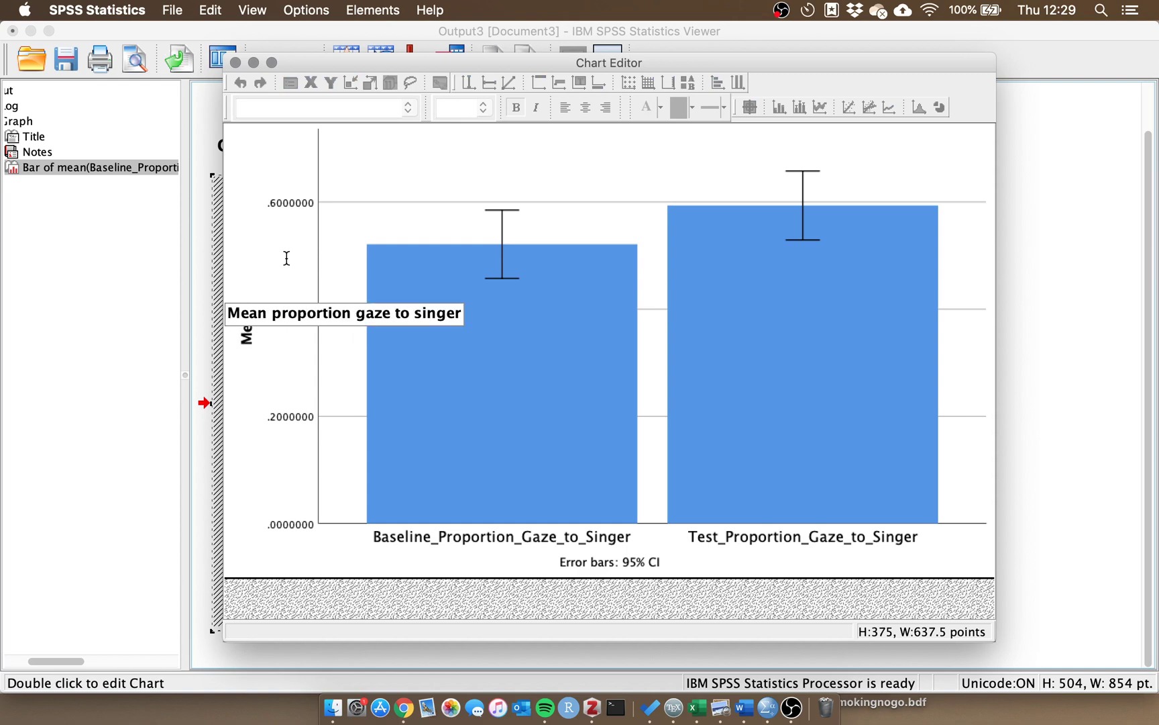
click(247, 331)
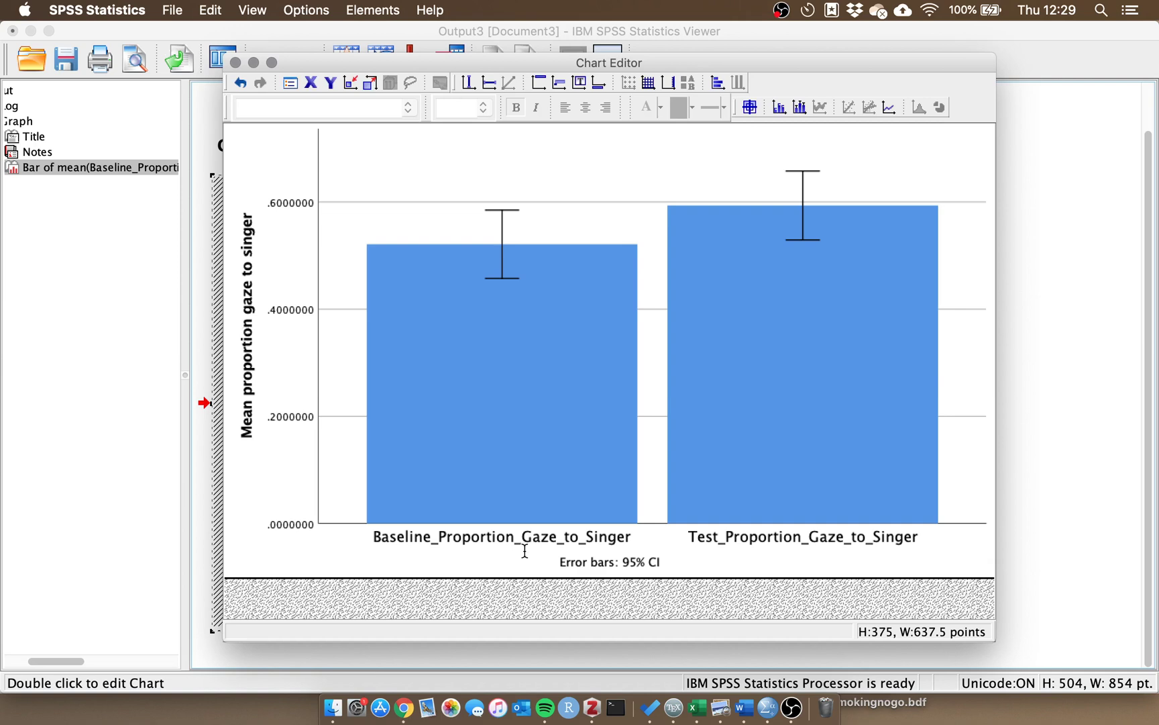
Relabel the bars 'Baseline' and 'Test' and delete the 'Error bars: 95% CI' footnote
click(383, 545)
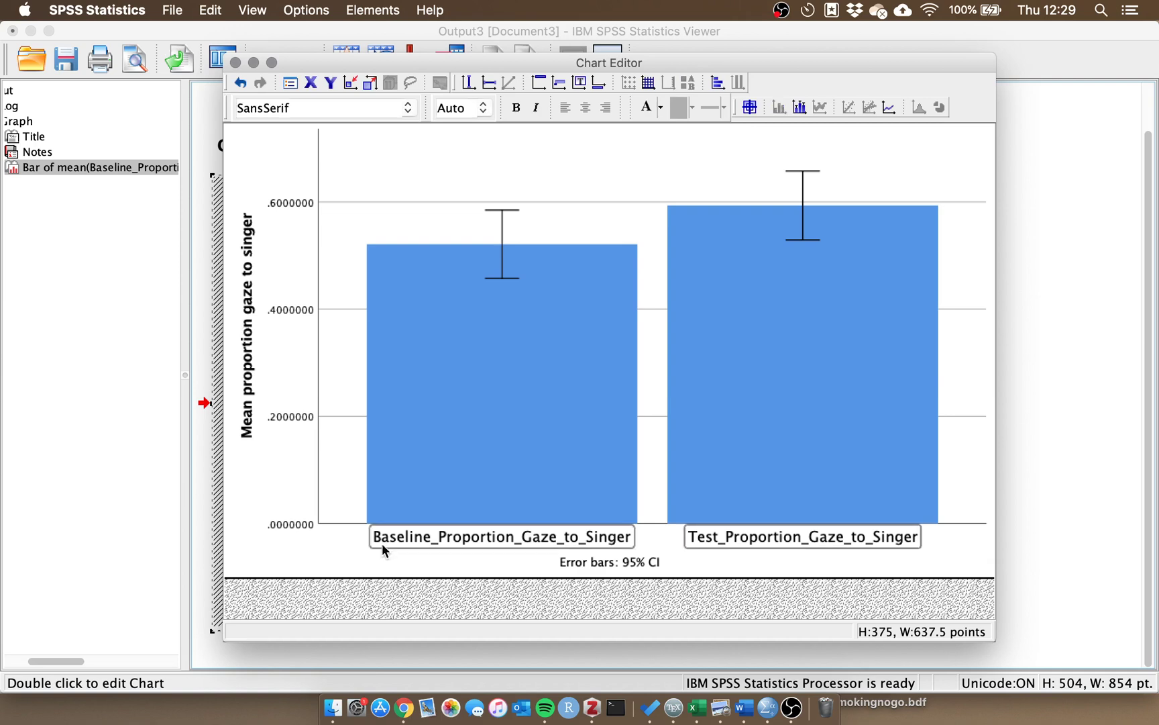
click(474, 540)
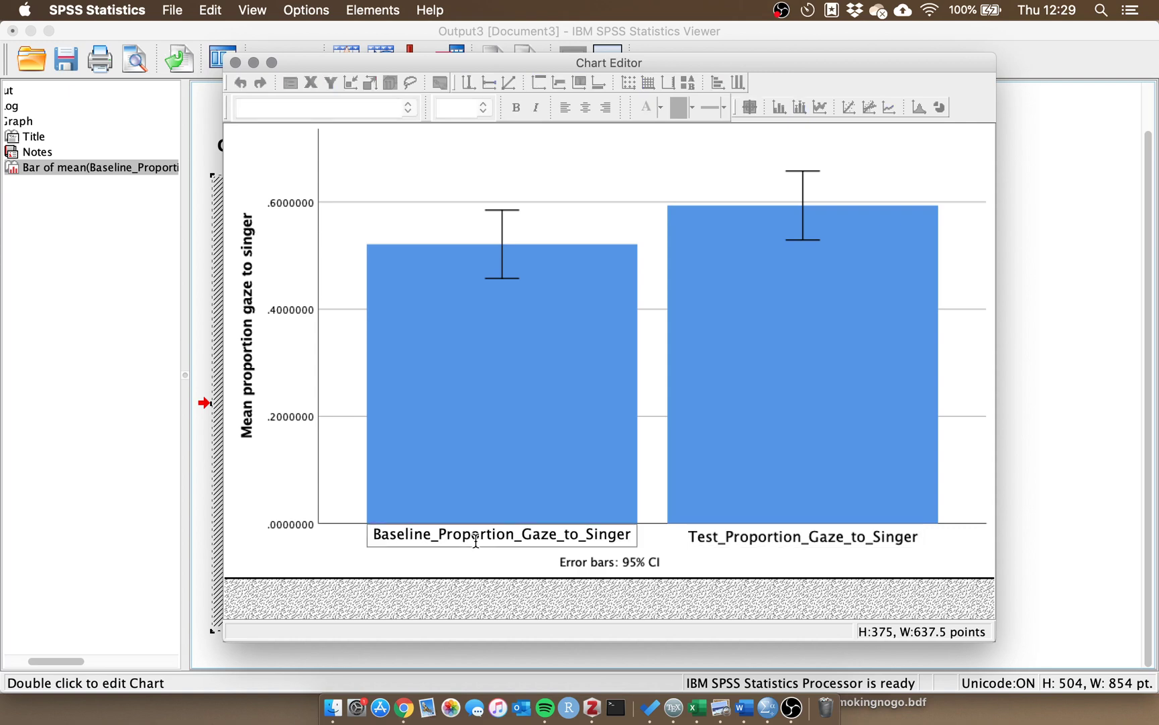
text(Base)
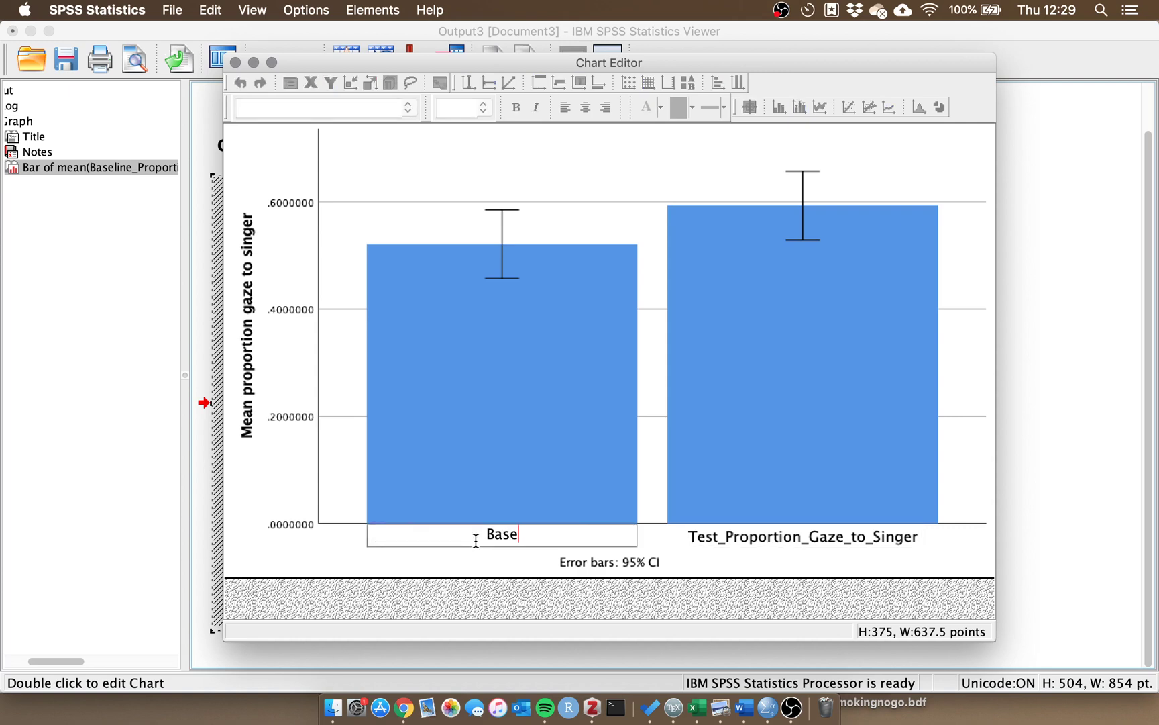
text(line)
click(754, 542)
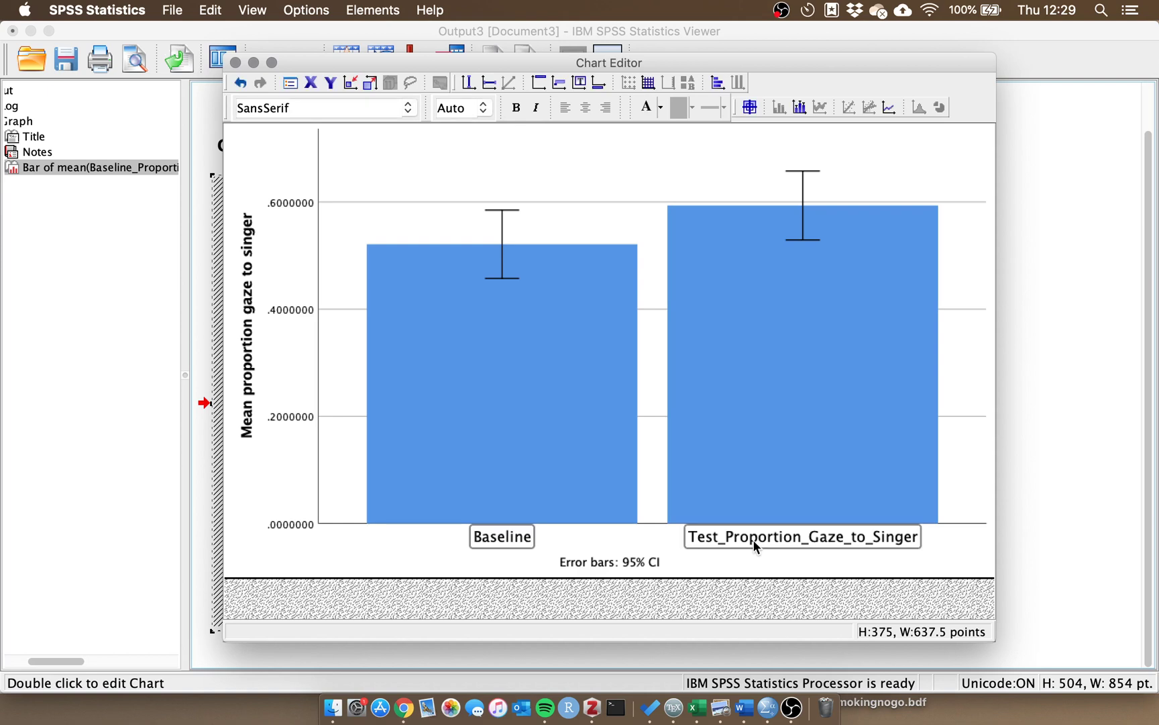
click(729, 547)
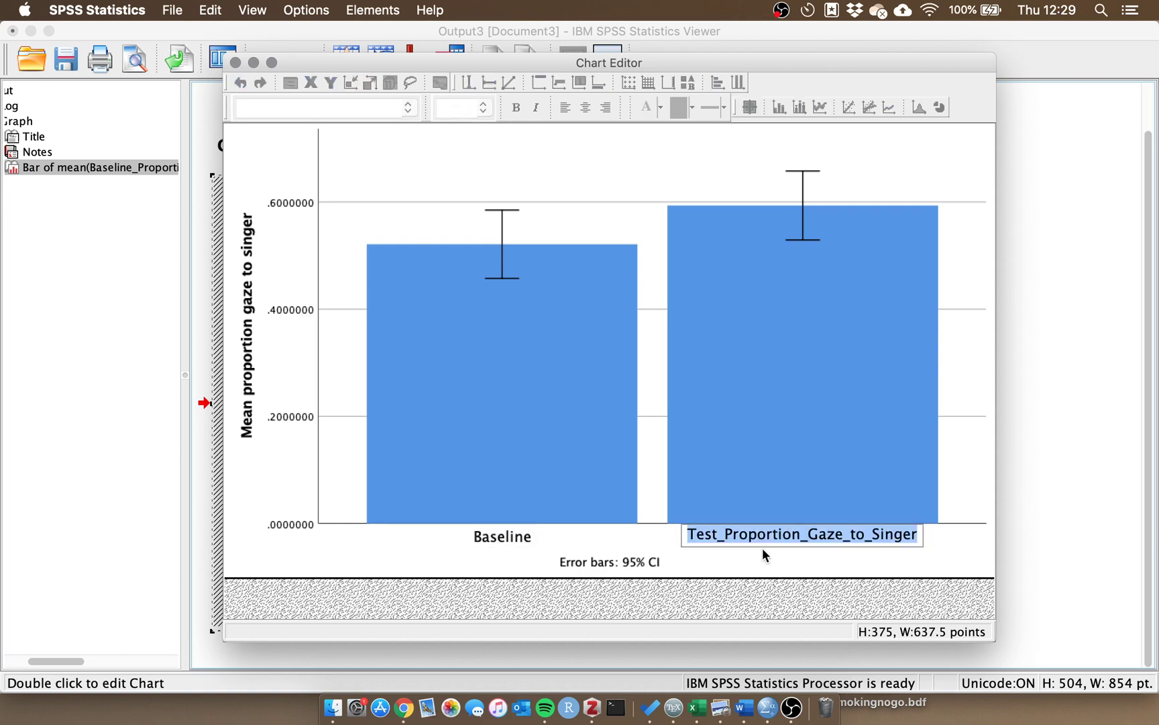
text(Test)
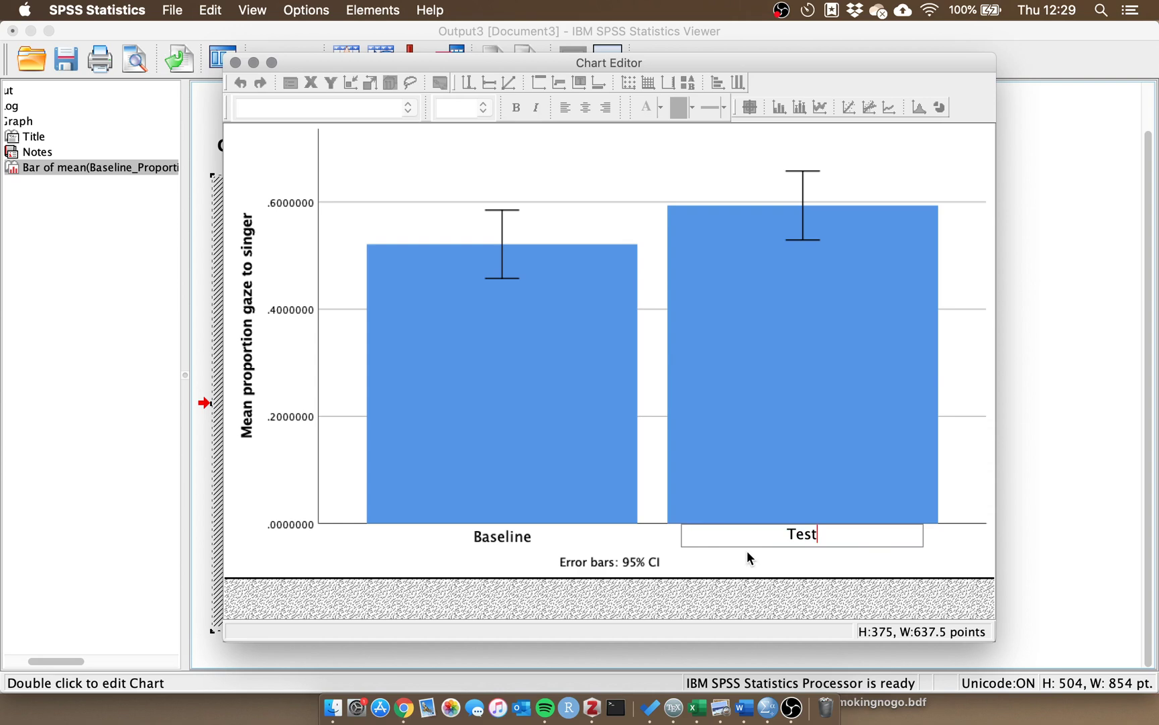
click(747, 552)
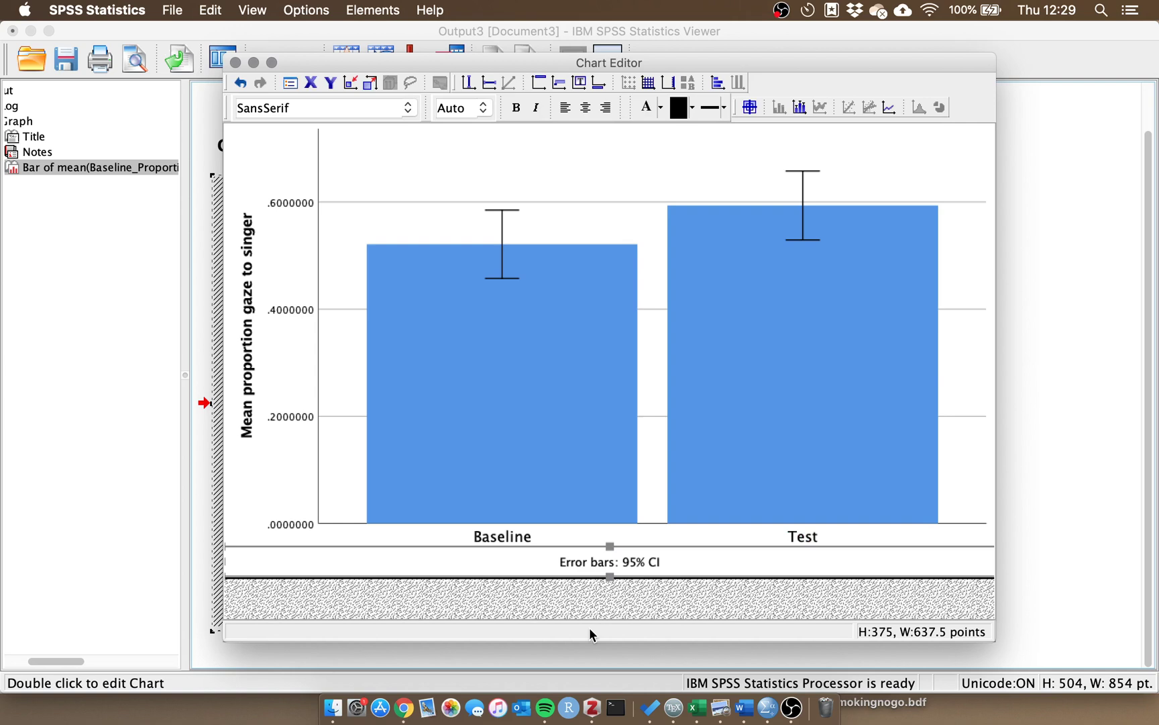
key(Delete)
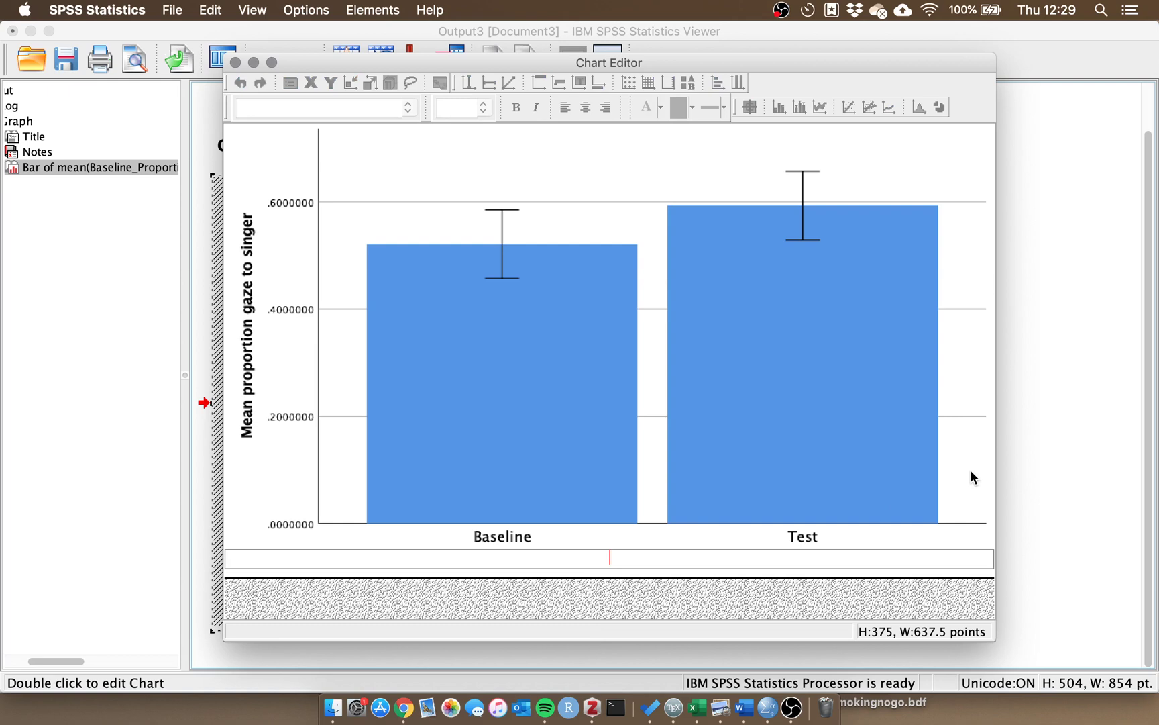
click(957, 424)
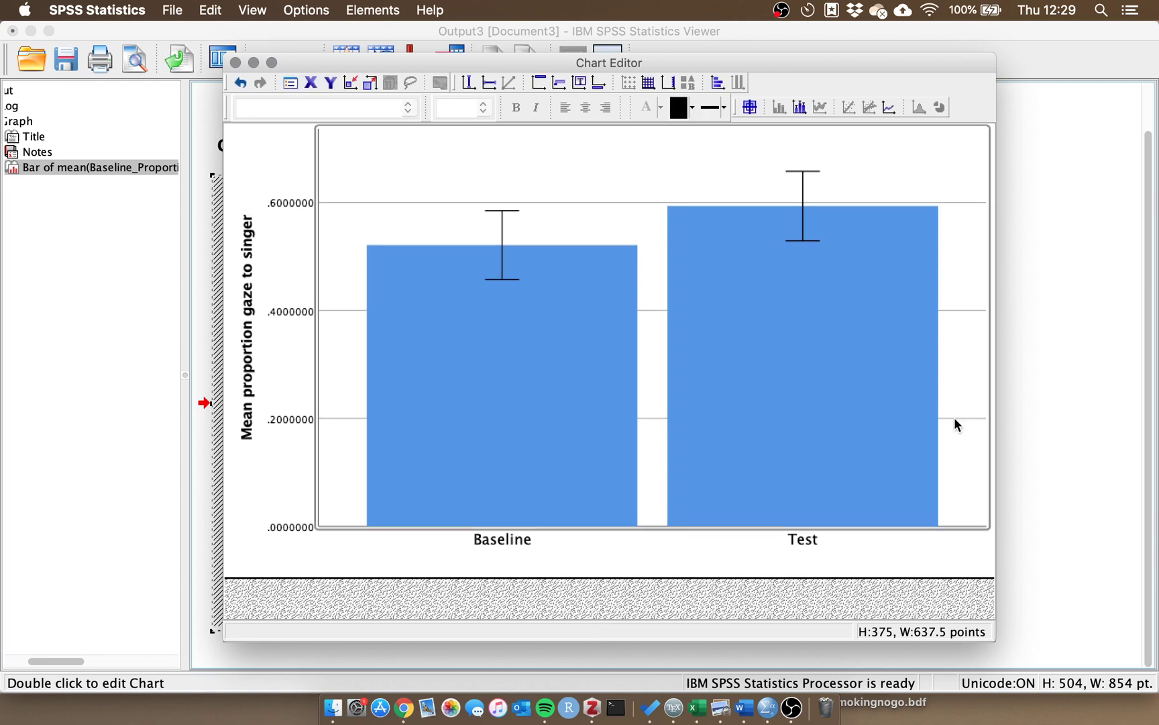
click(952, 310)
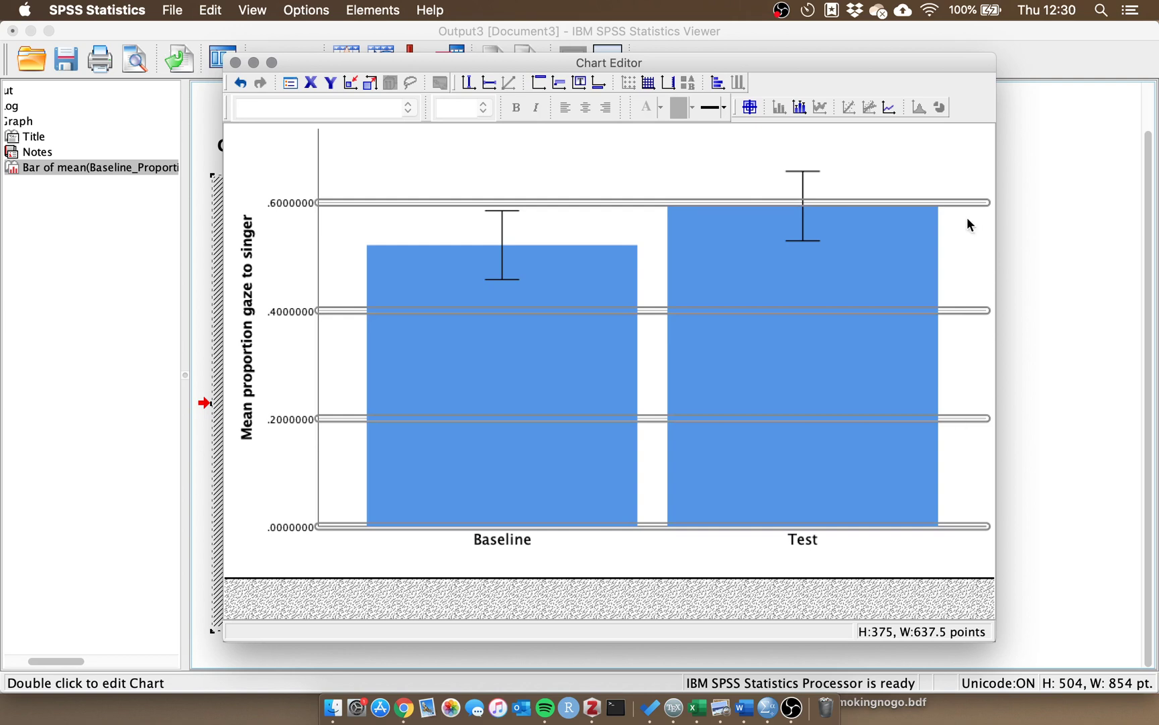
double_click(961, 419)
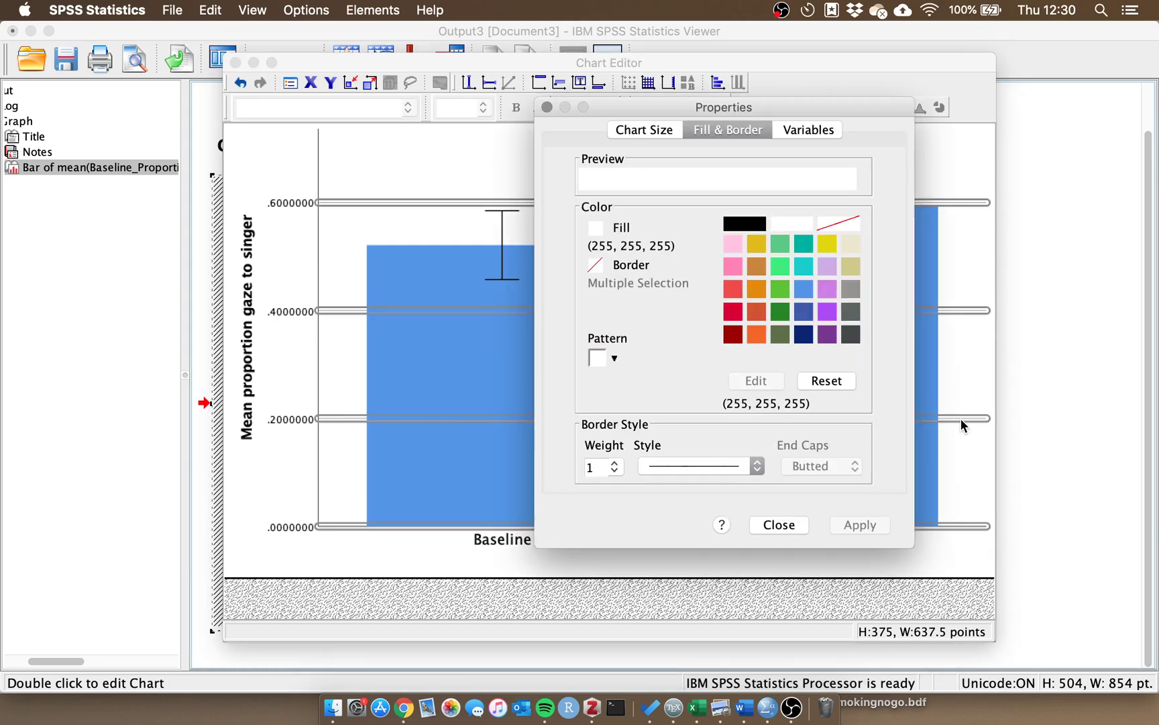
key(Escape)
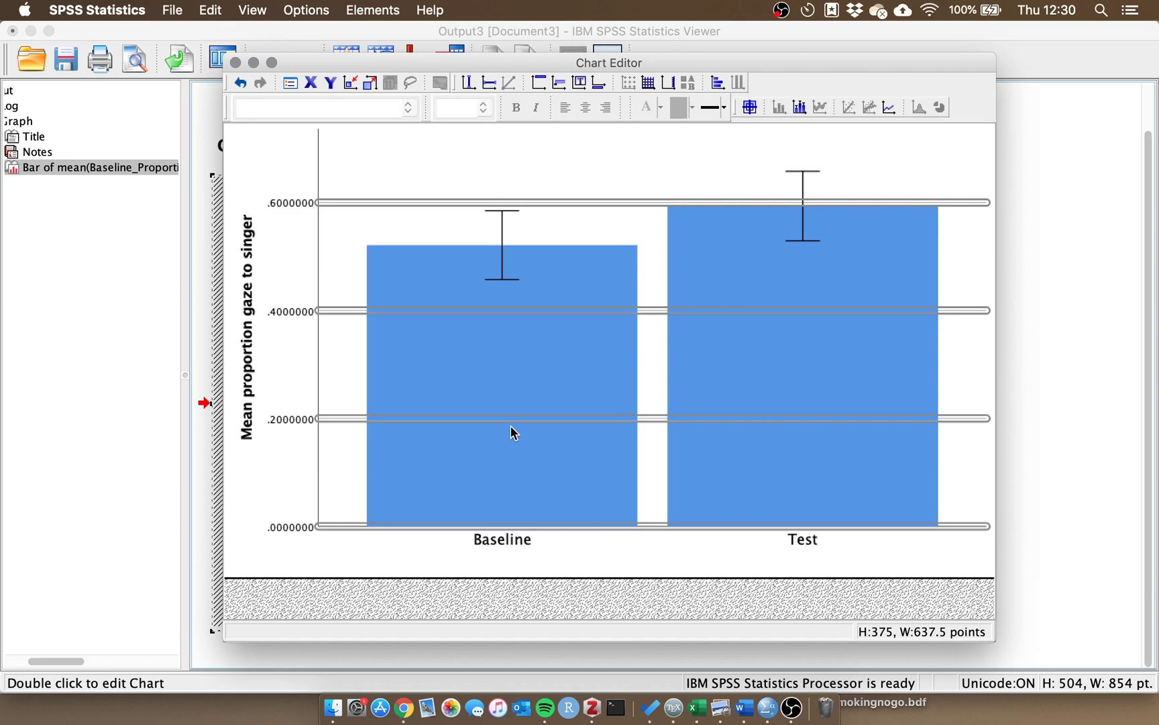
double_click(964, 424)
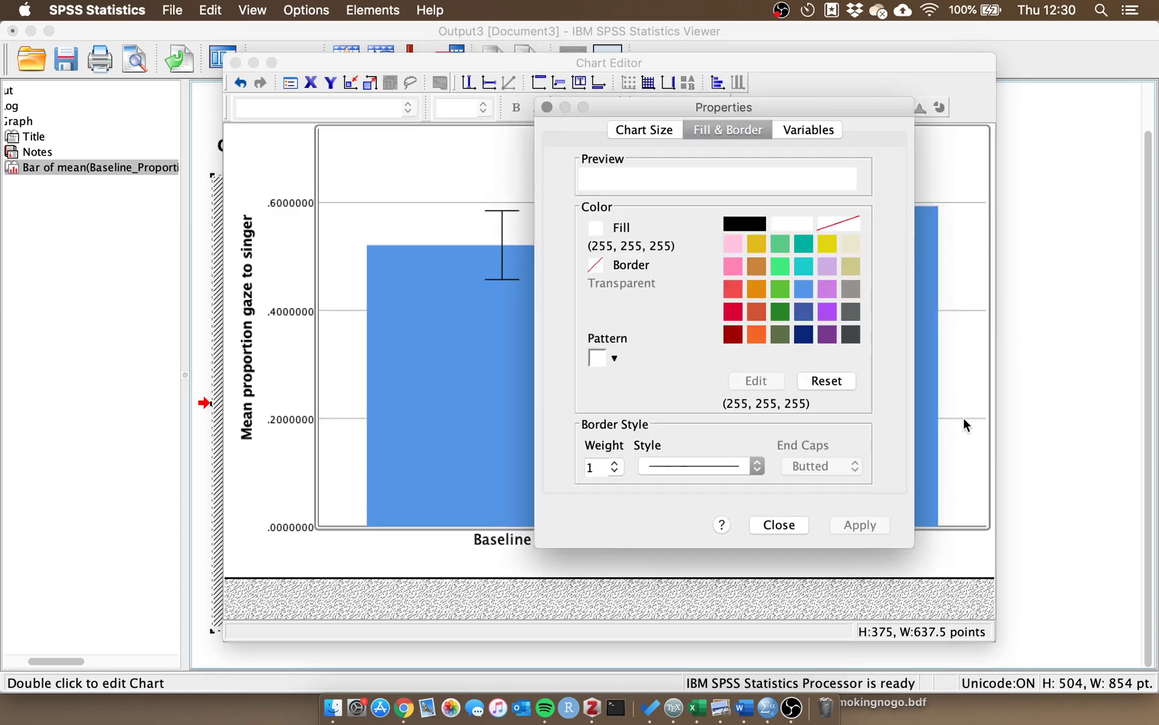
click(778, 524)
click(956, 438)
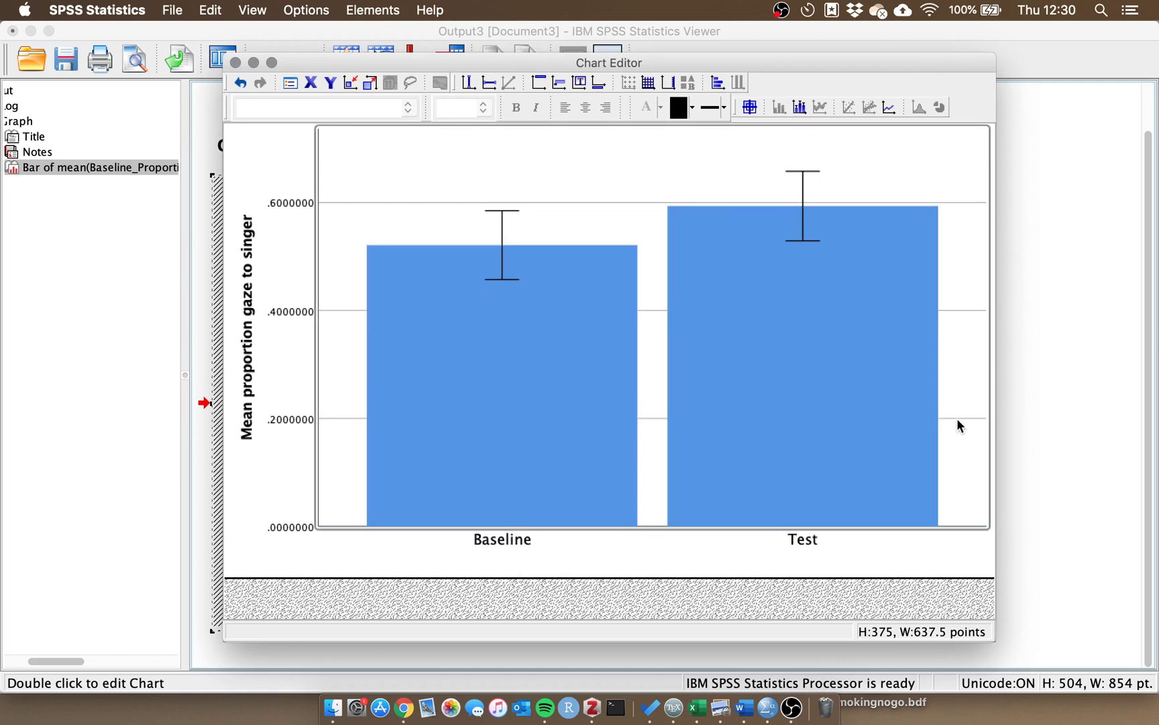
click(965, 310)
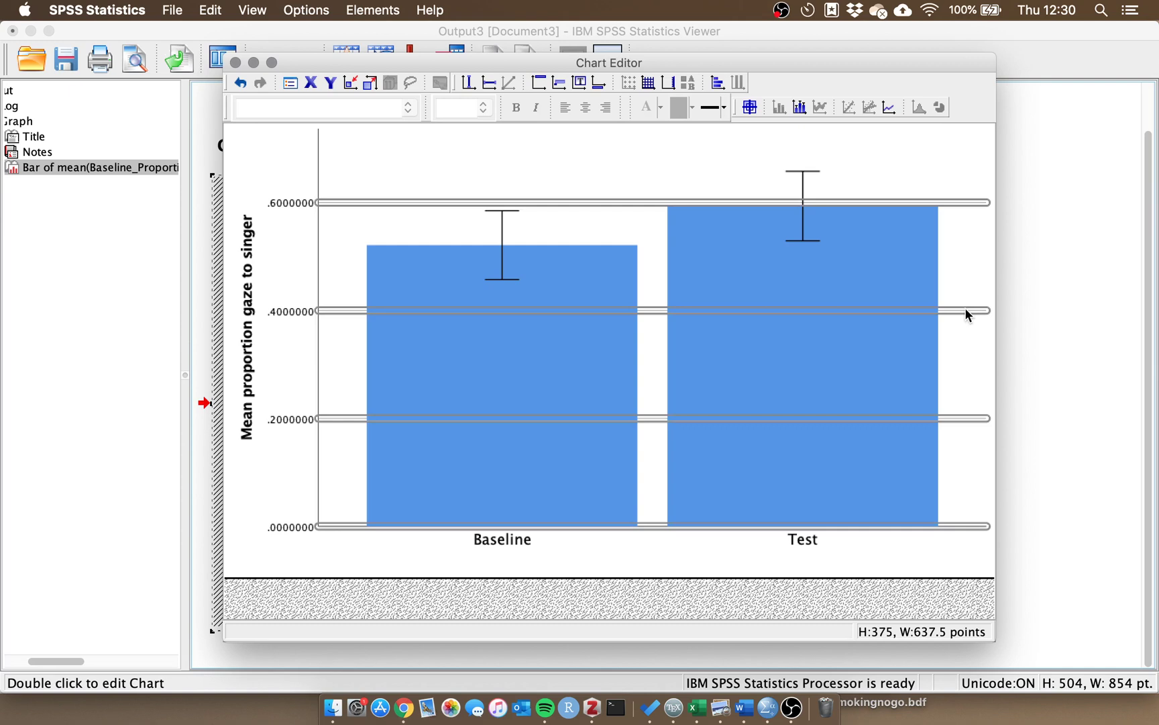
Set the horizontal gridlines' line colour to transparent, keeping the solid style
double_click(966, 309)
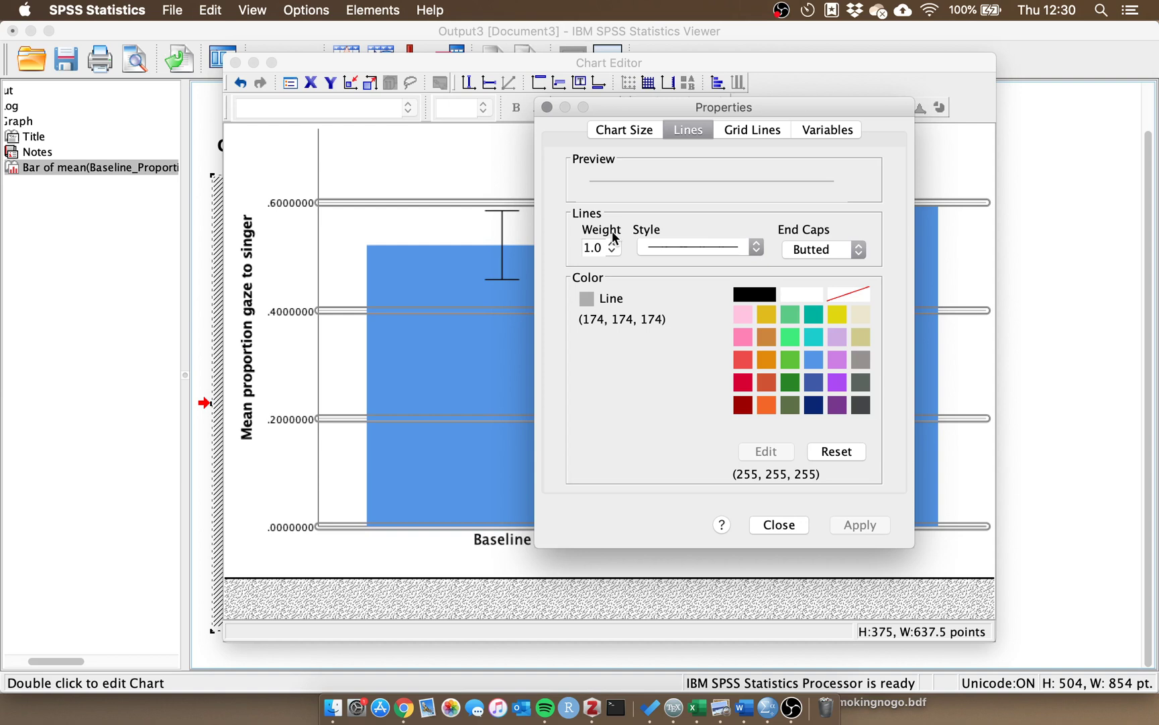
click(731, 247)
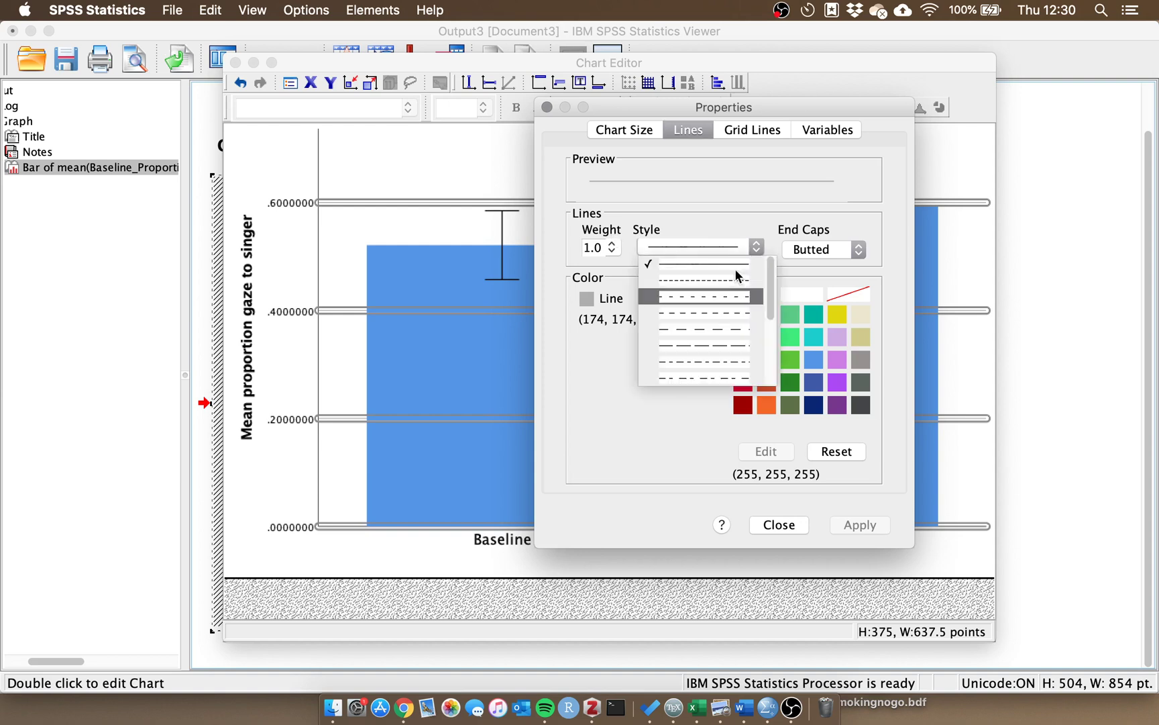
click(735, 269)
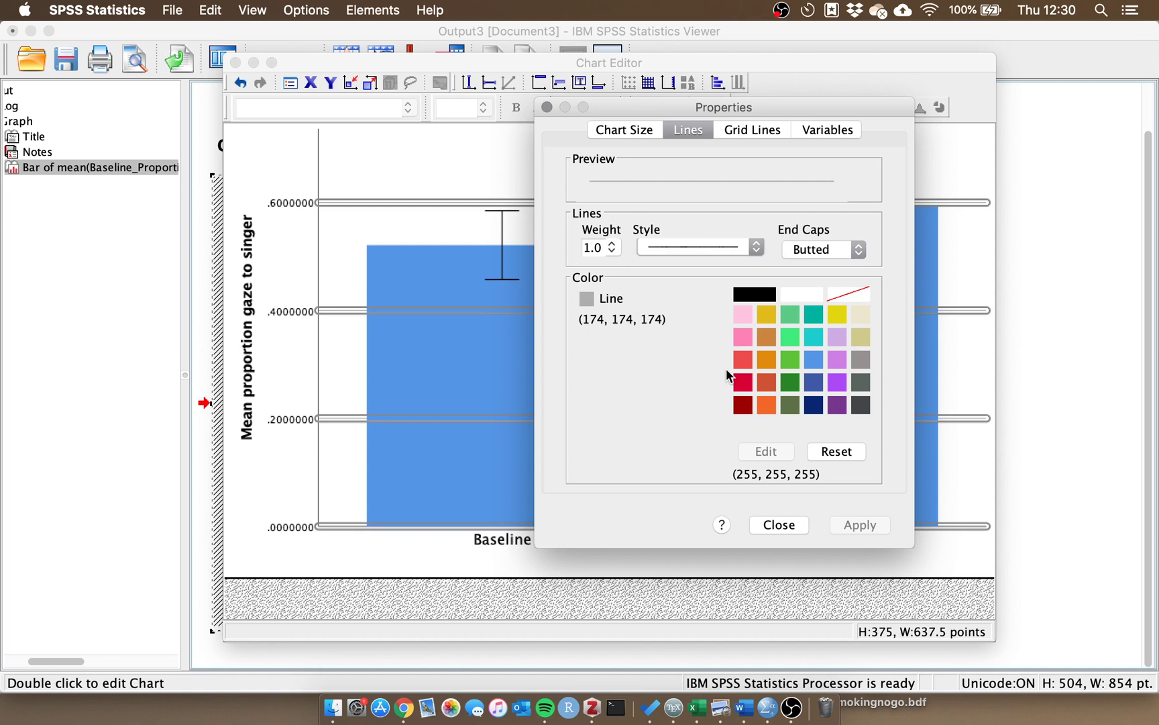
click(847, 295)
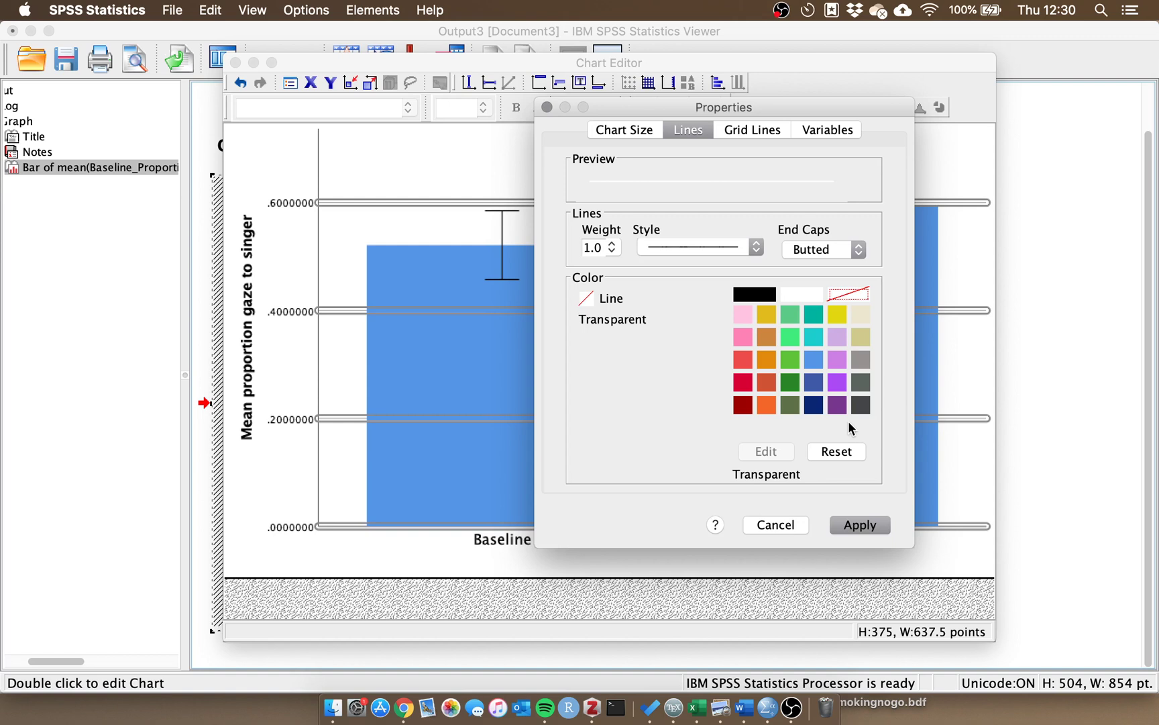
click(858, 524)
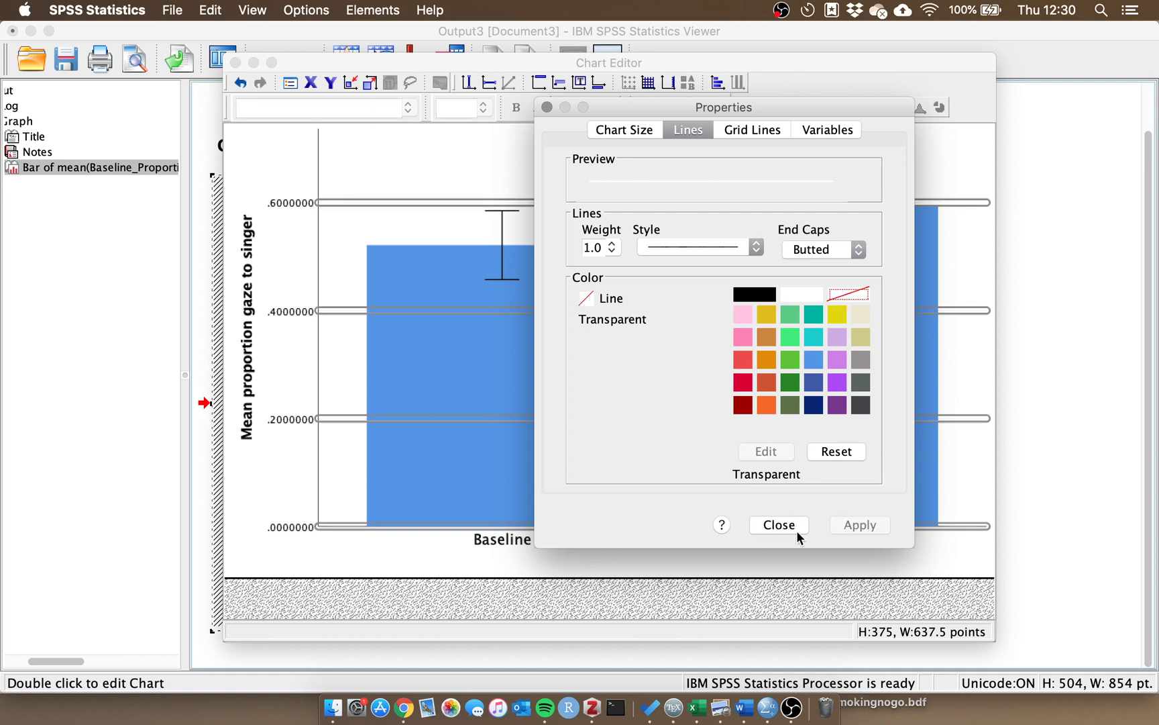
click(779, 525)
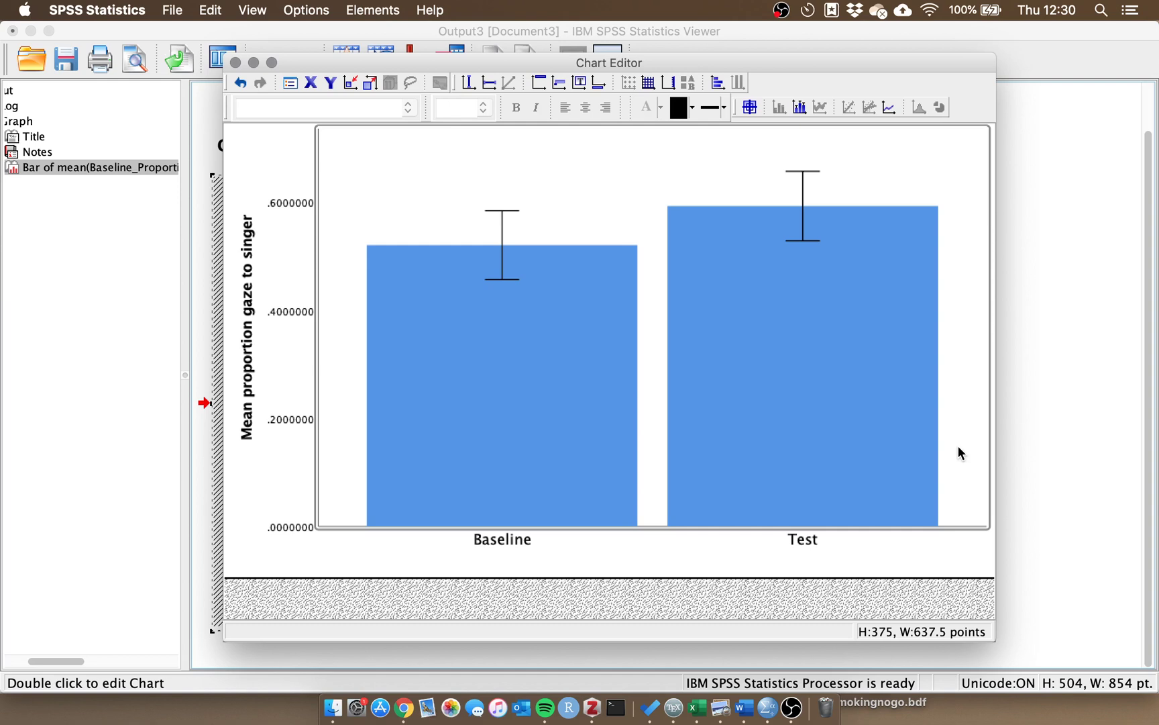
Open the y-axis label properties and display the Scale range settings
click(284, 316)
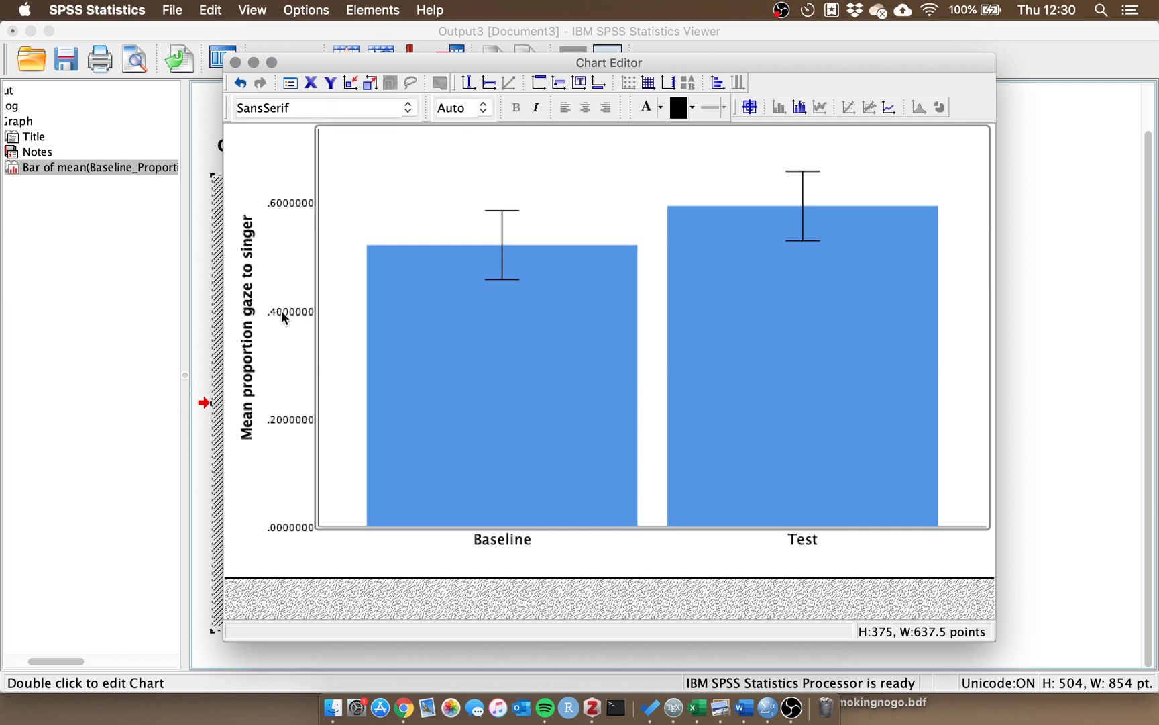
double_click(284, 317)
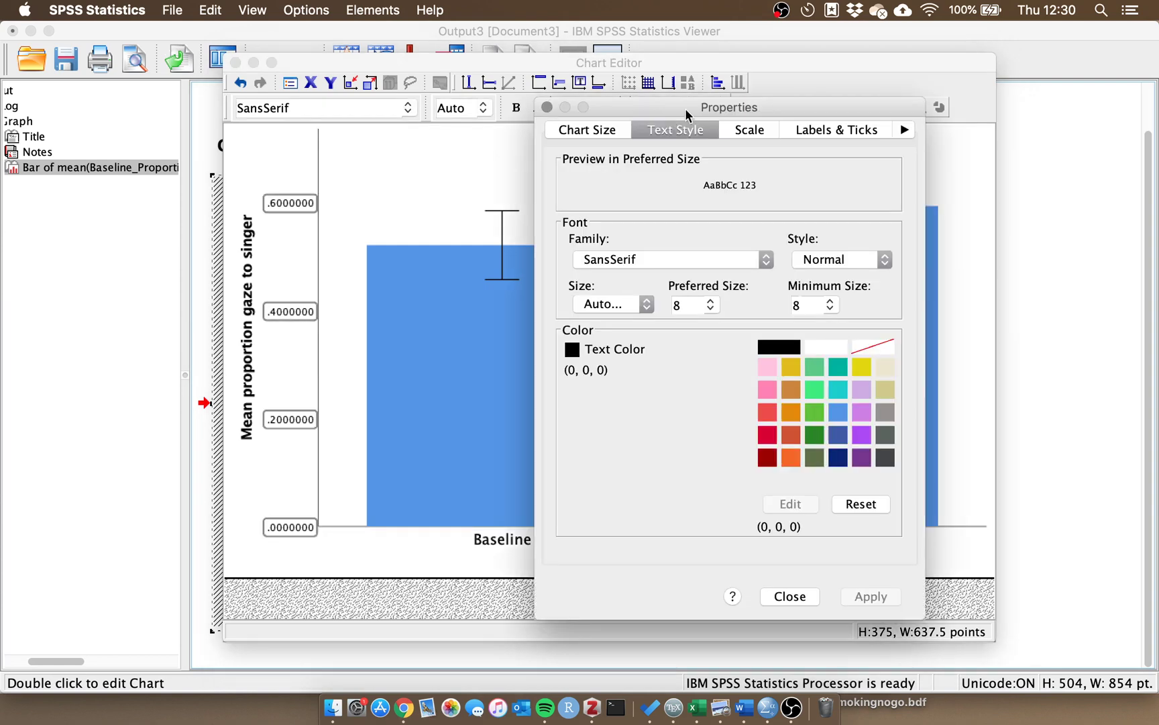
drag(686, 111, 589, 115)
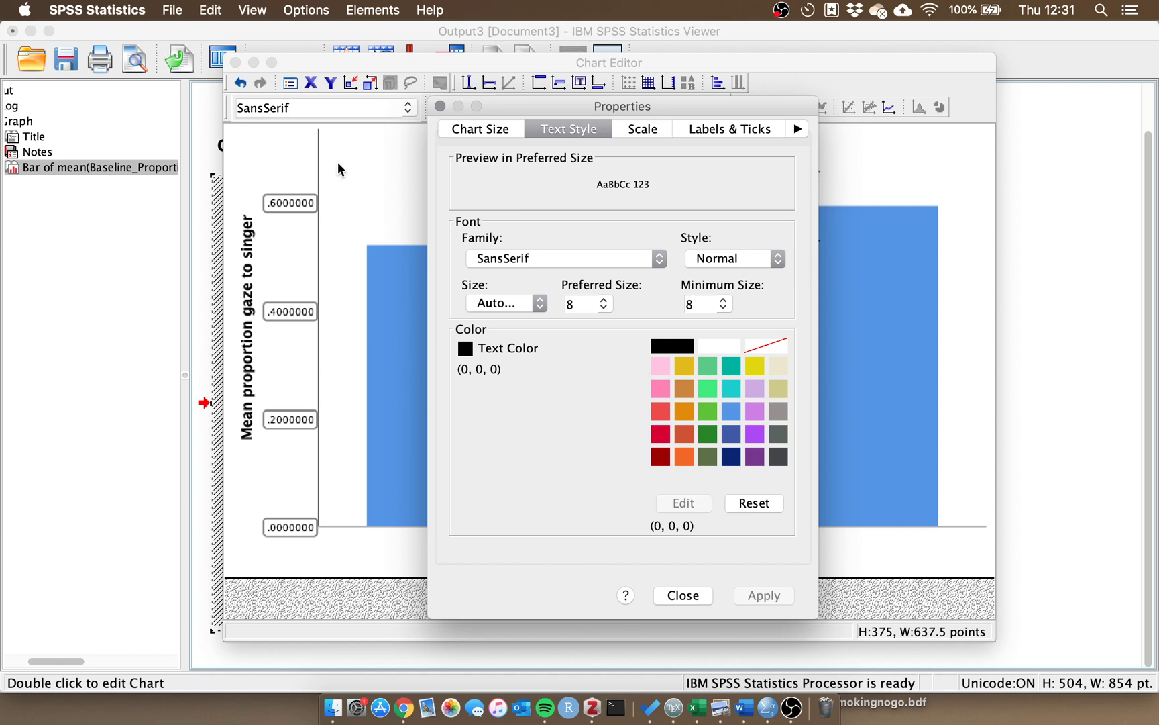
click(642, 128)
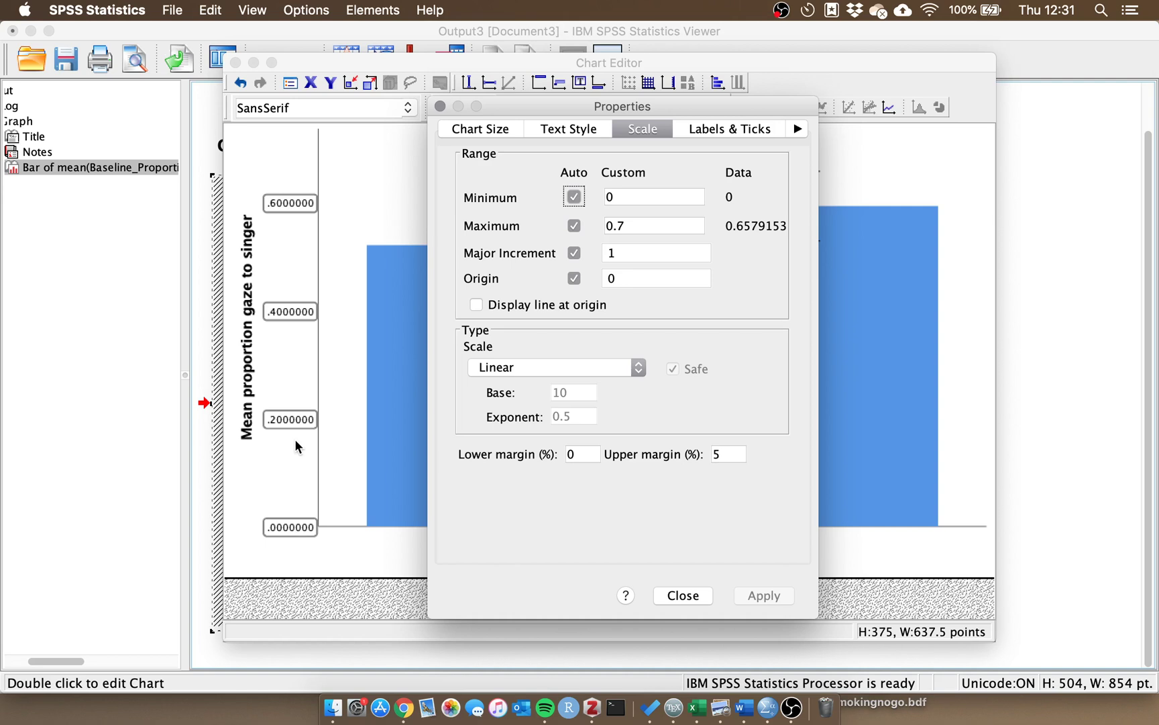
Set a manual y-axis scale from 0 to 1 with major increment 0.2
click(575, 197)
click(575, 225)
click(574, 253)
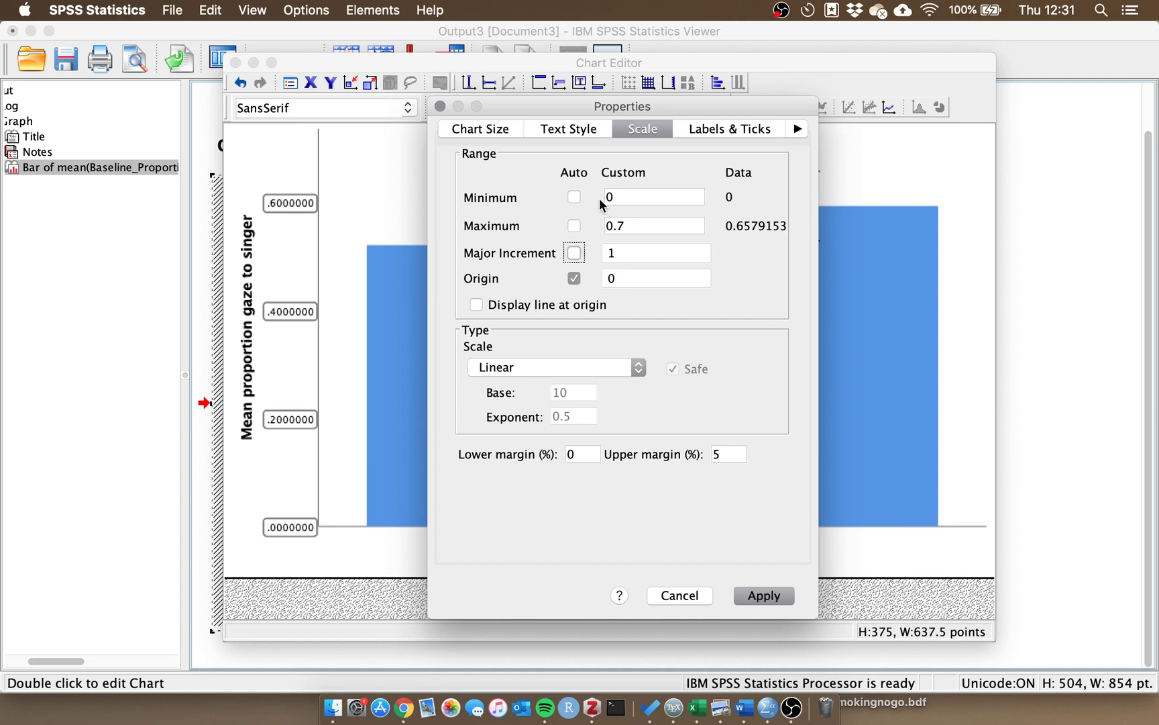
click(639, 223)
key(BackSpace)
key(BackSpace)
key(BackSpace)
text(1)
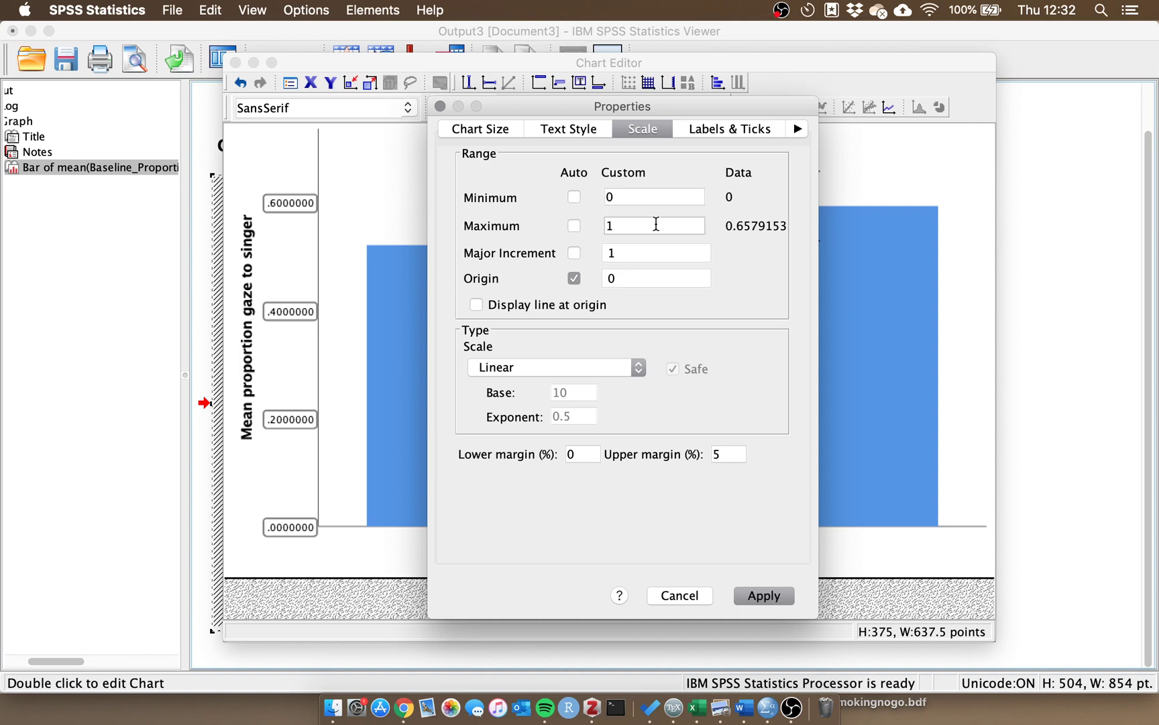
click(639, 259)
key(BackSpace)
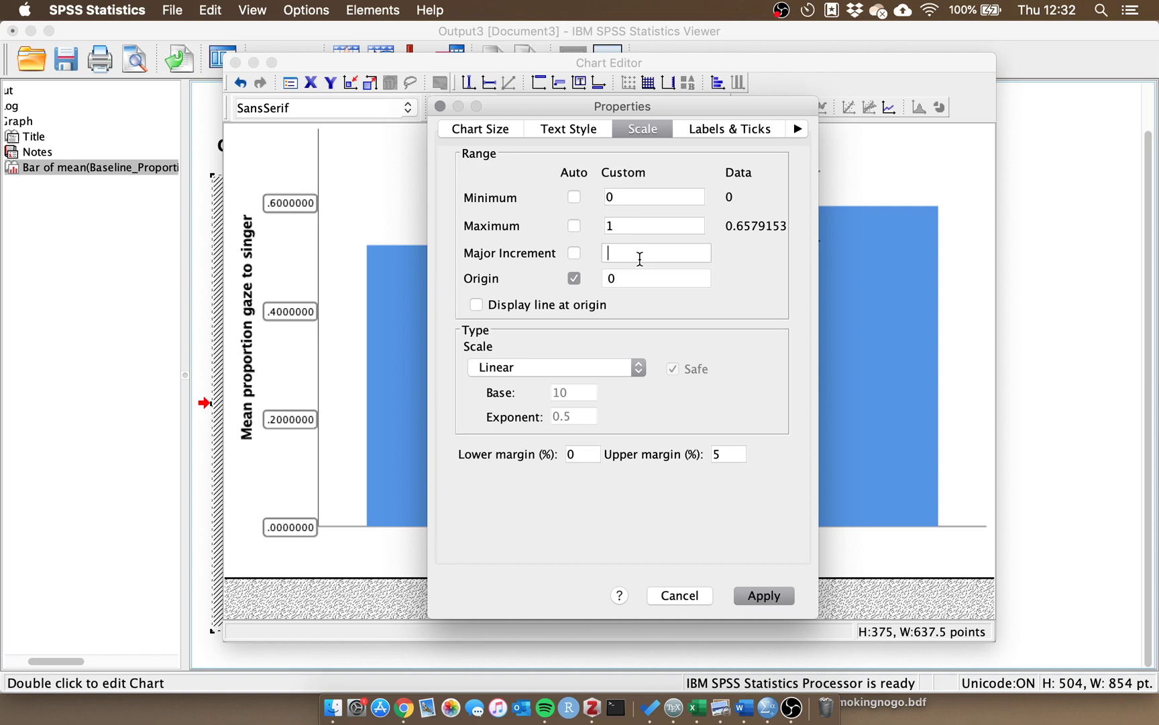
text(0.2)
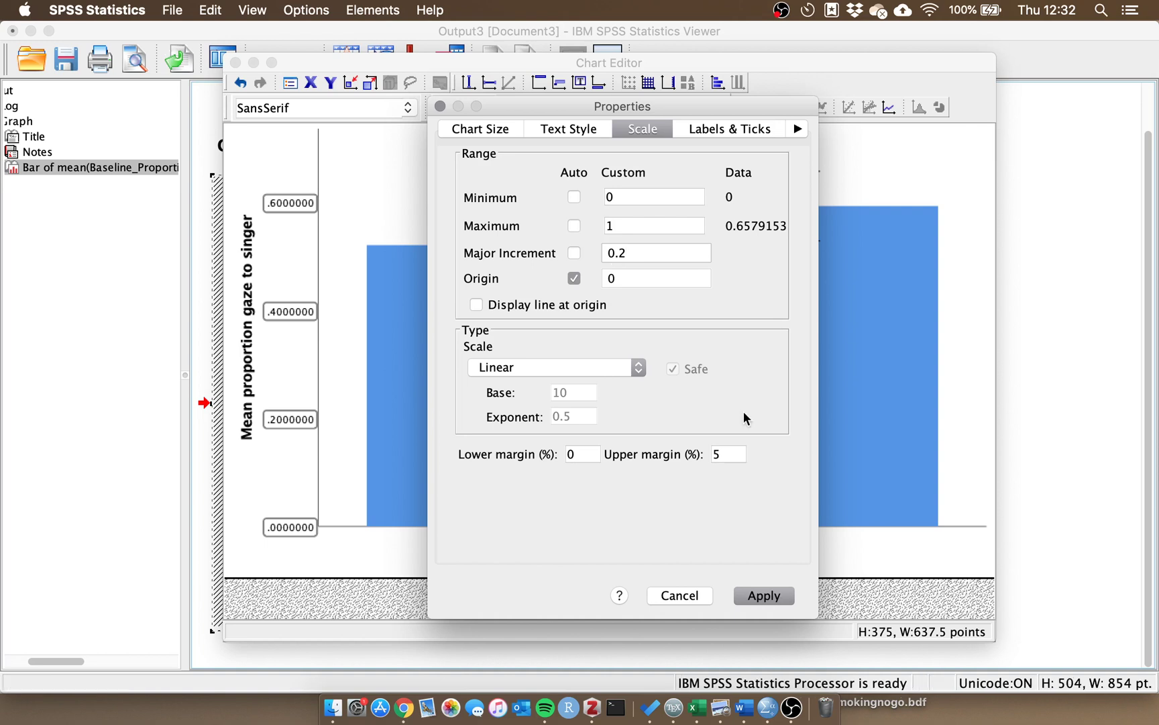
click(760, 597)
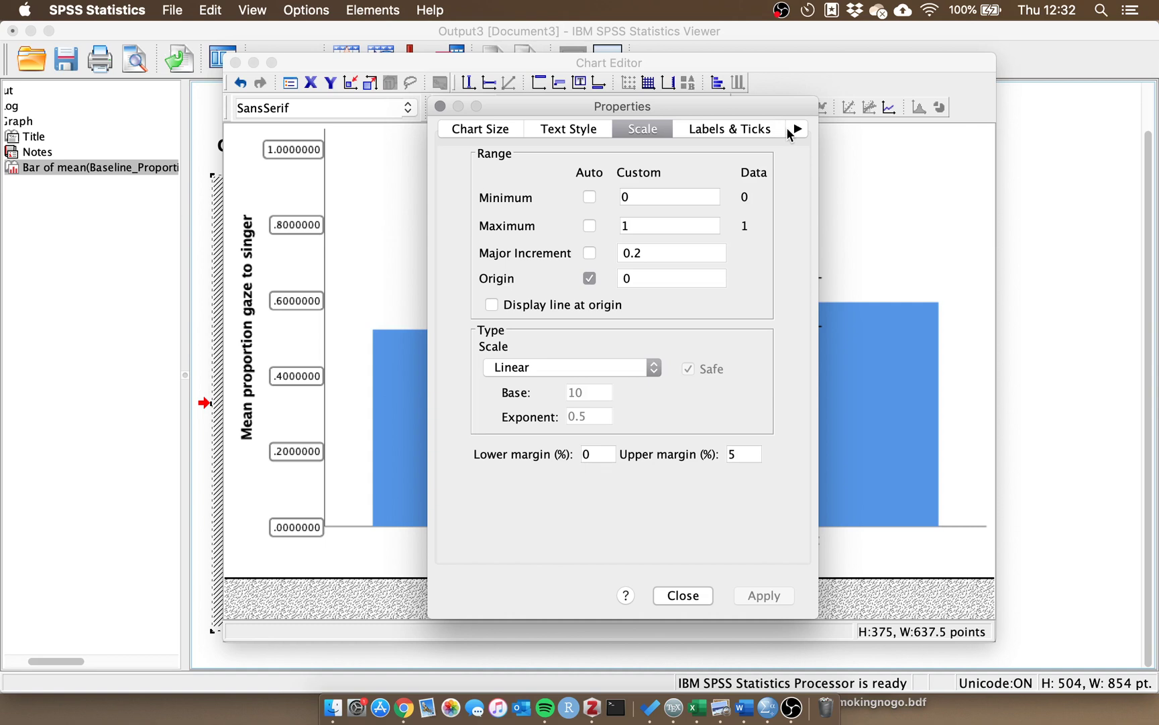
Change the y-axis number format from 7 to 2 decimal places so labels run .00 to 1.00
click(796, 128)
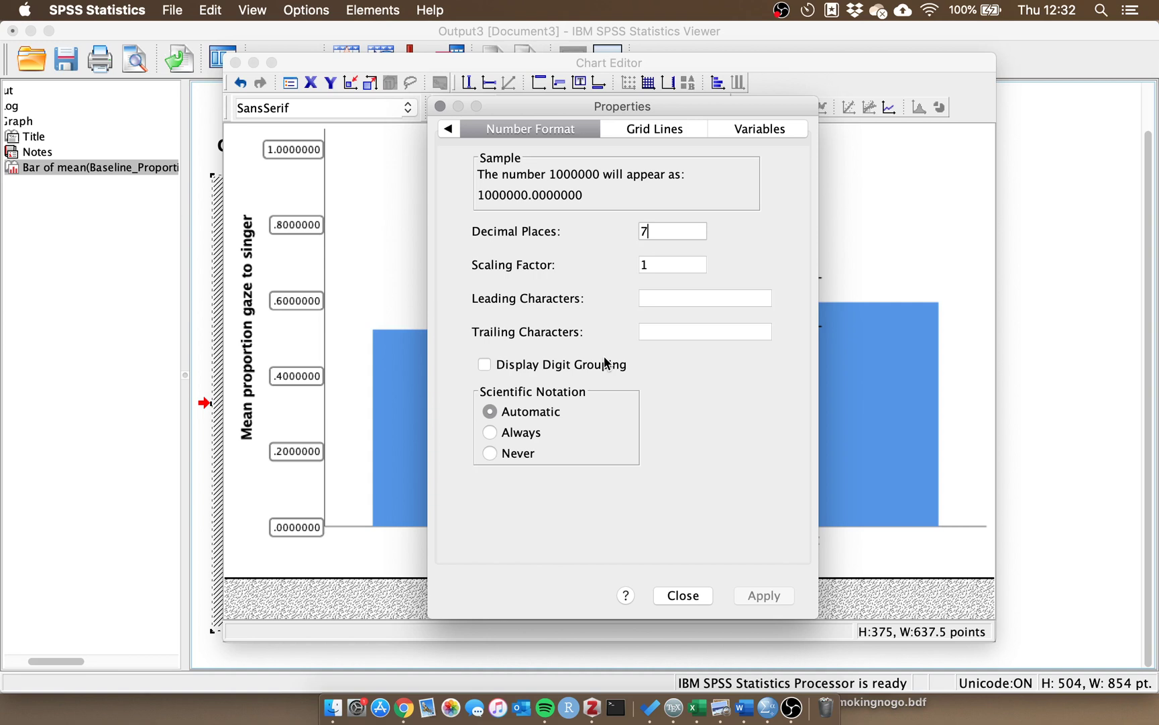
key(BackSpace)
text(2)
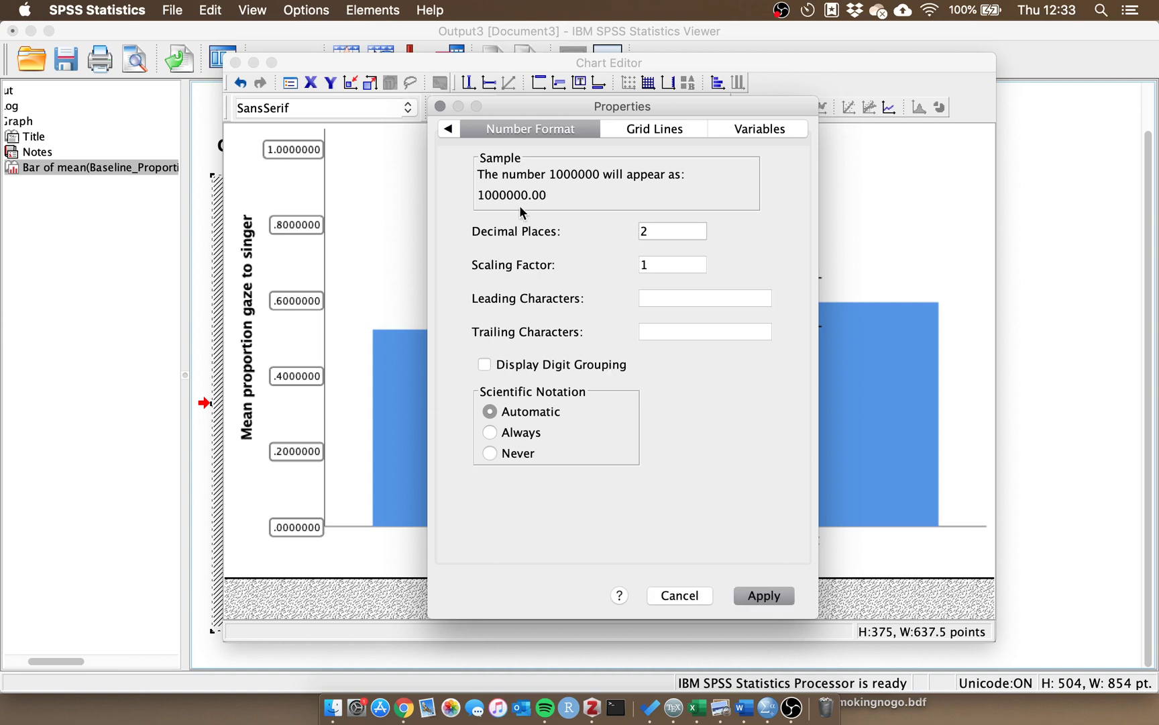
click(764, 596)
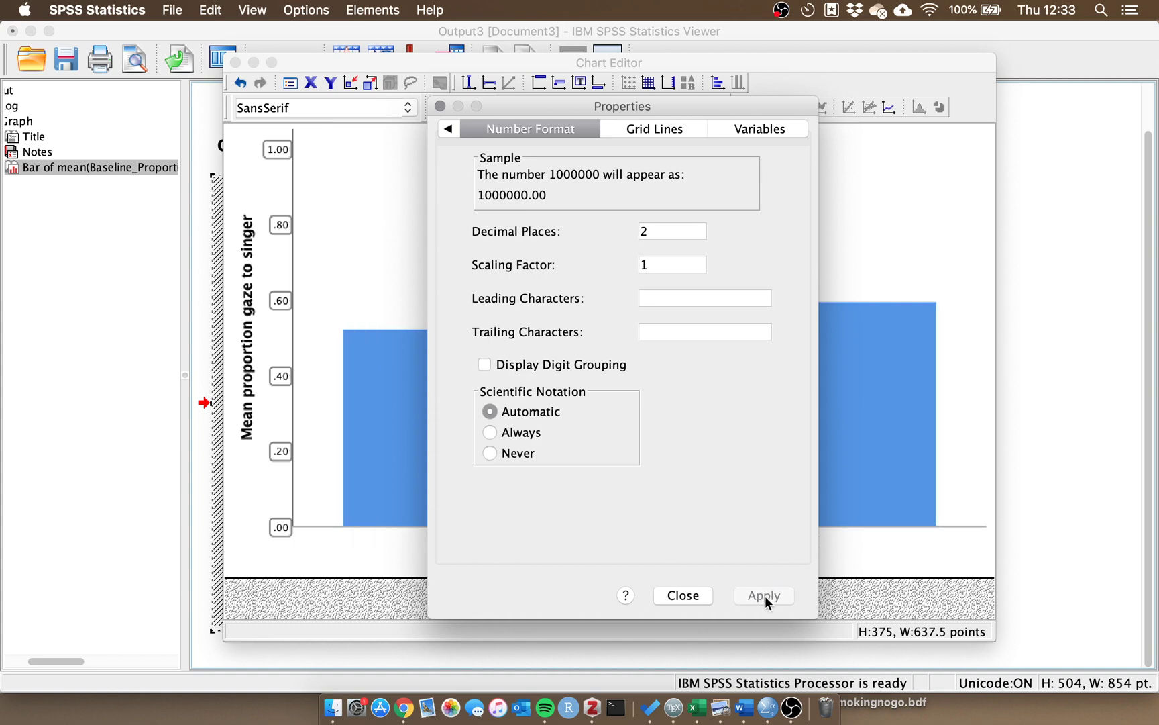
click(683, 596)
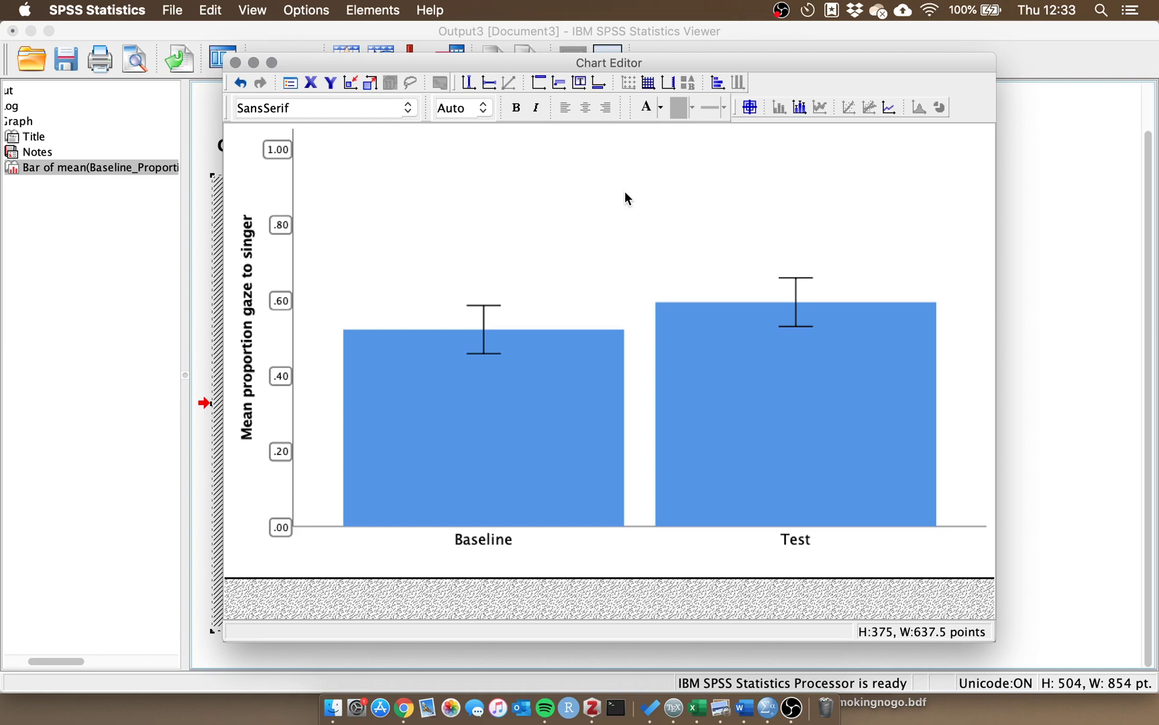
Close the Chart Editor to return to the output viewer
key(super+w)
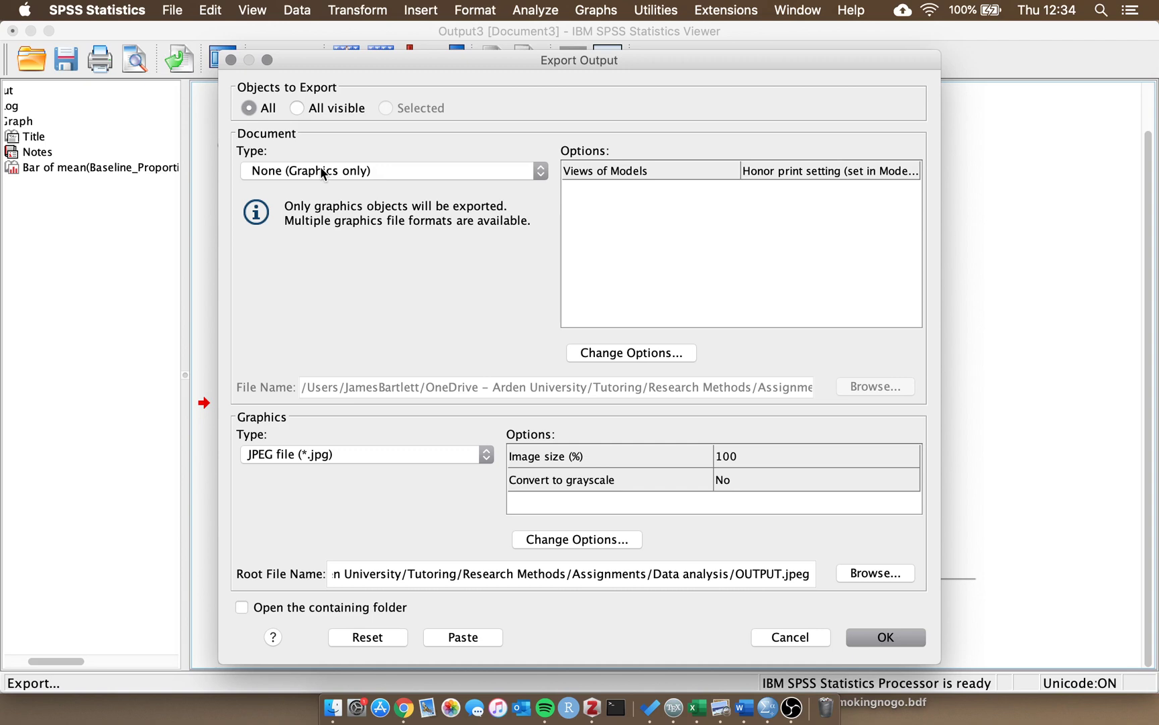
Keep the document type as None (Graphics only) and choose PNG as the graphics type
click(322, 172)
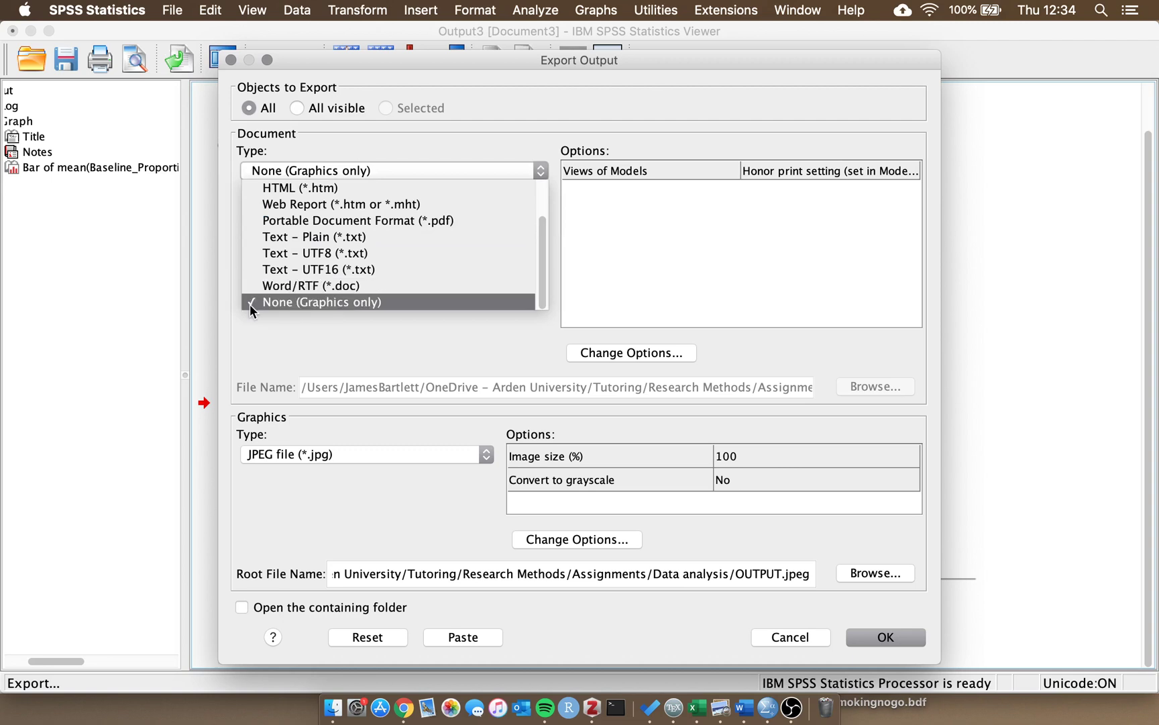
click(296, 302)
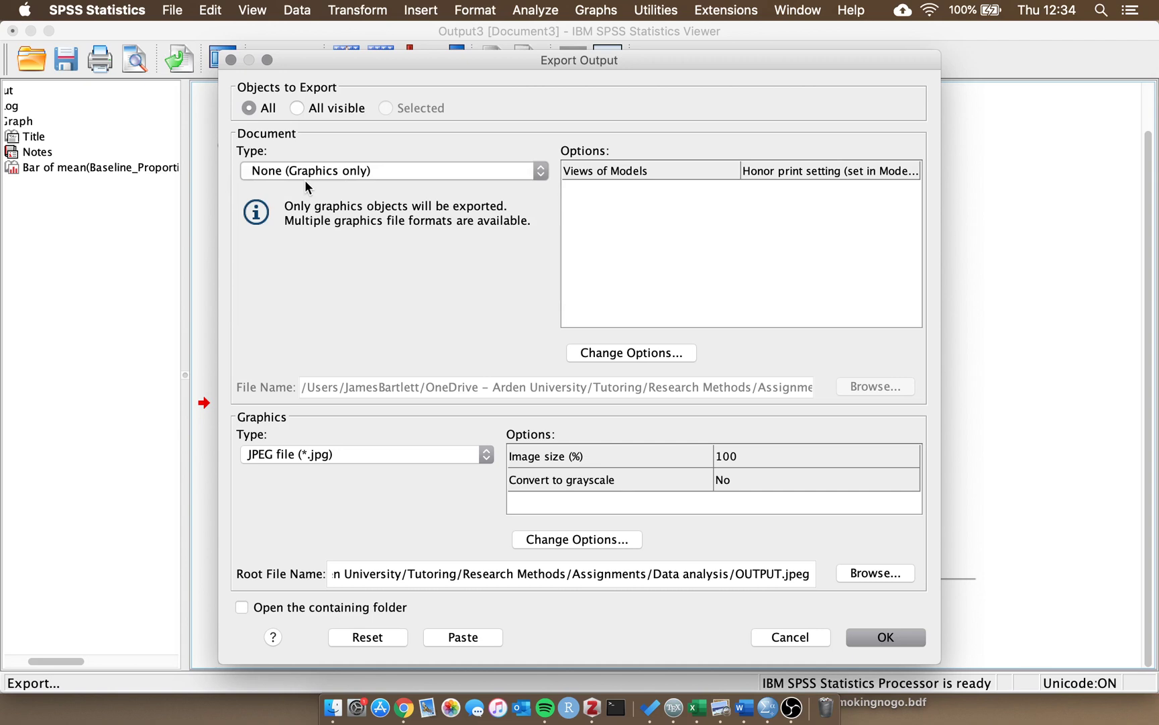
click(289, 455)
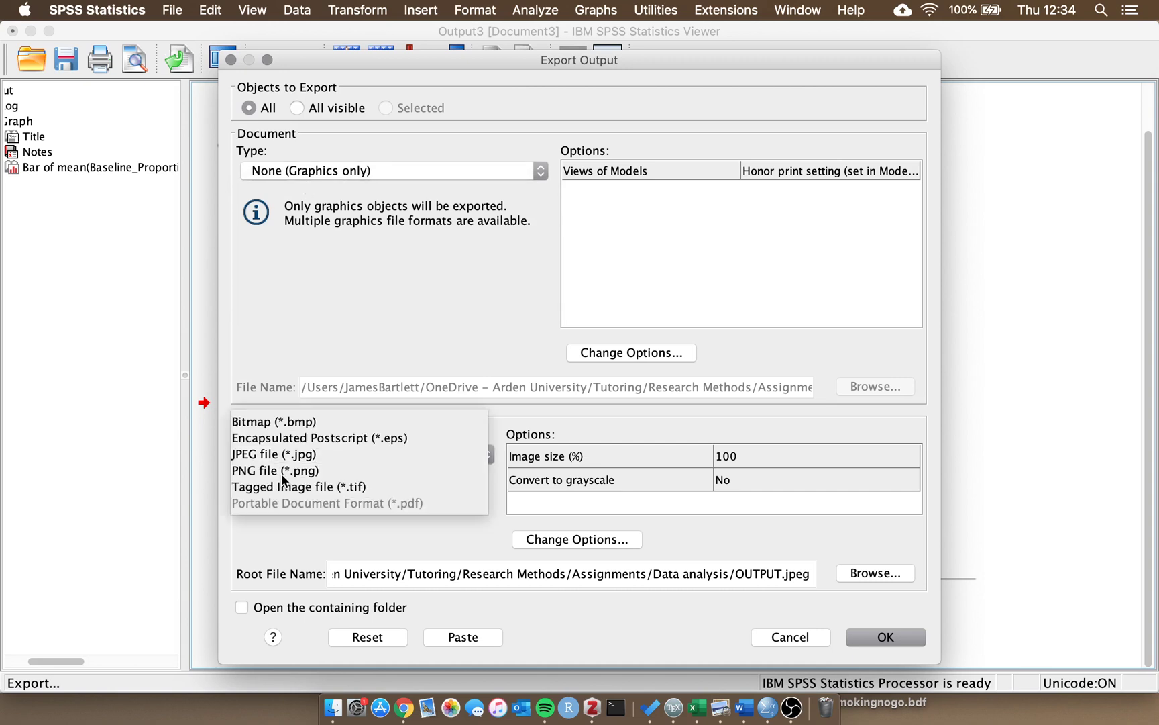
click(279, 471)
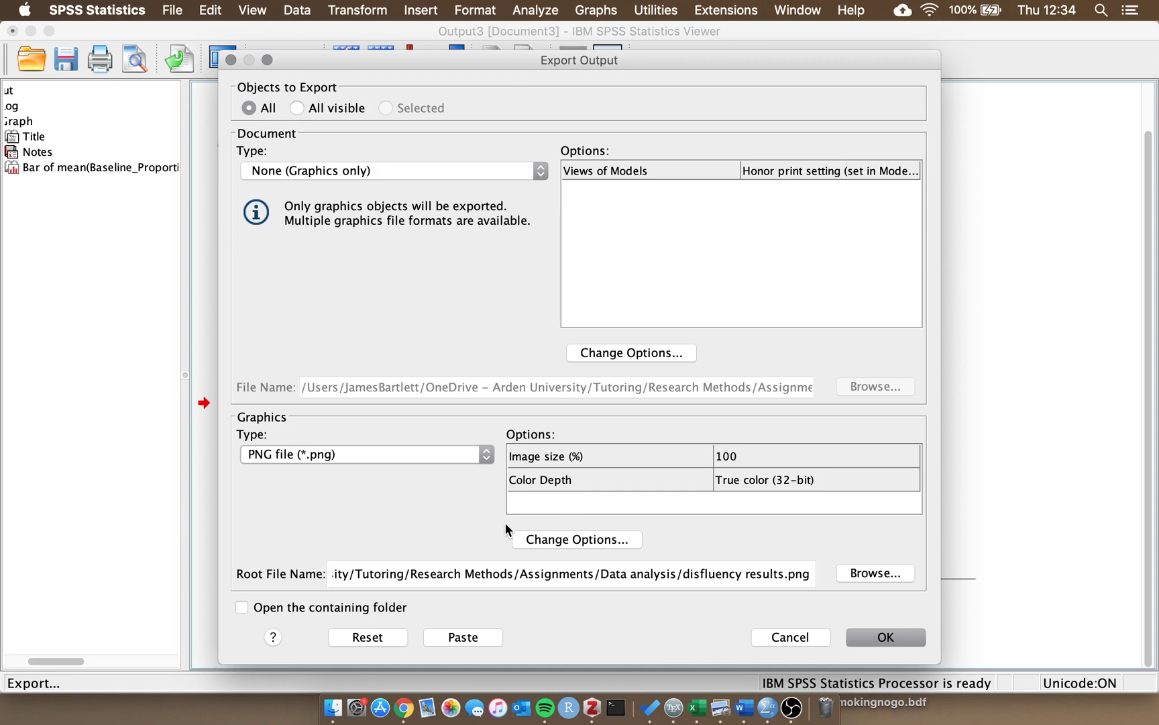
Replace the 'disfluency results' root file name with 'baseline test gaze proportion'
click(681, 573)
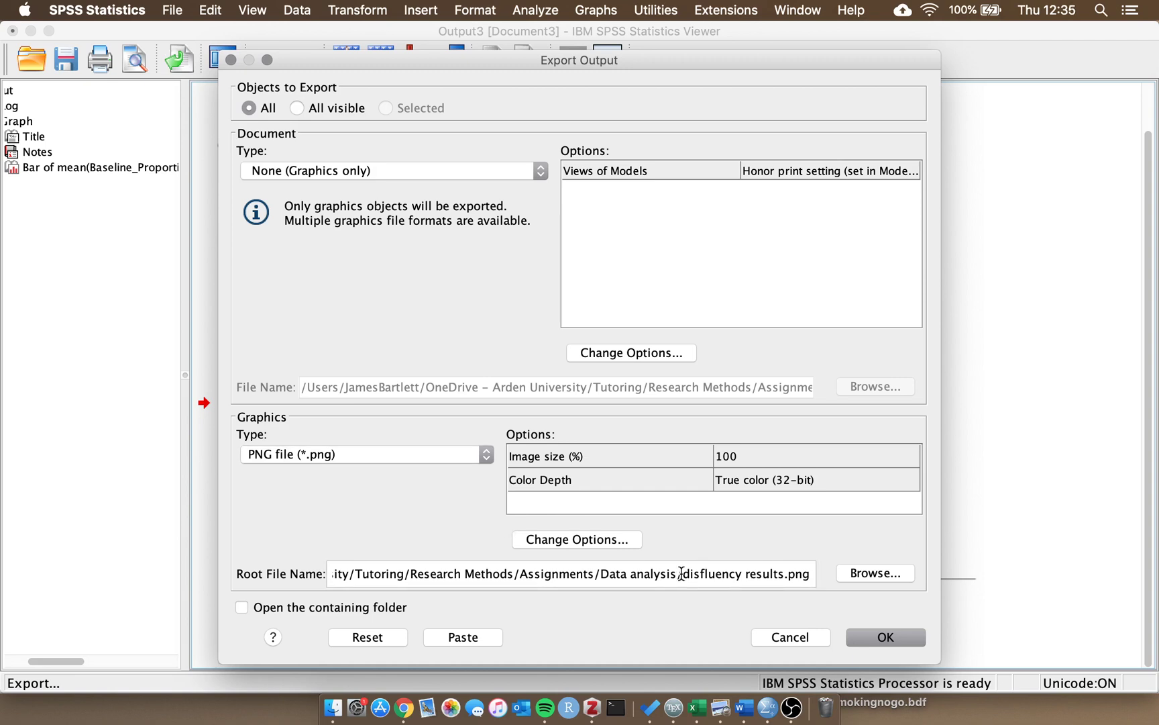
key(alt+shift+Right)
key(alt+shift+Right)
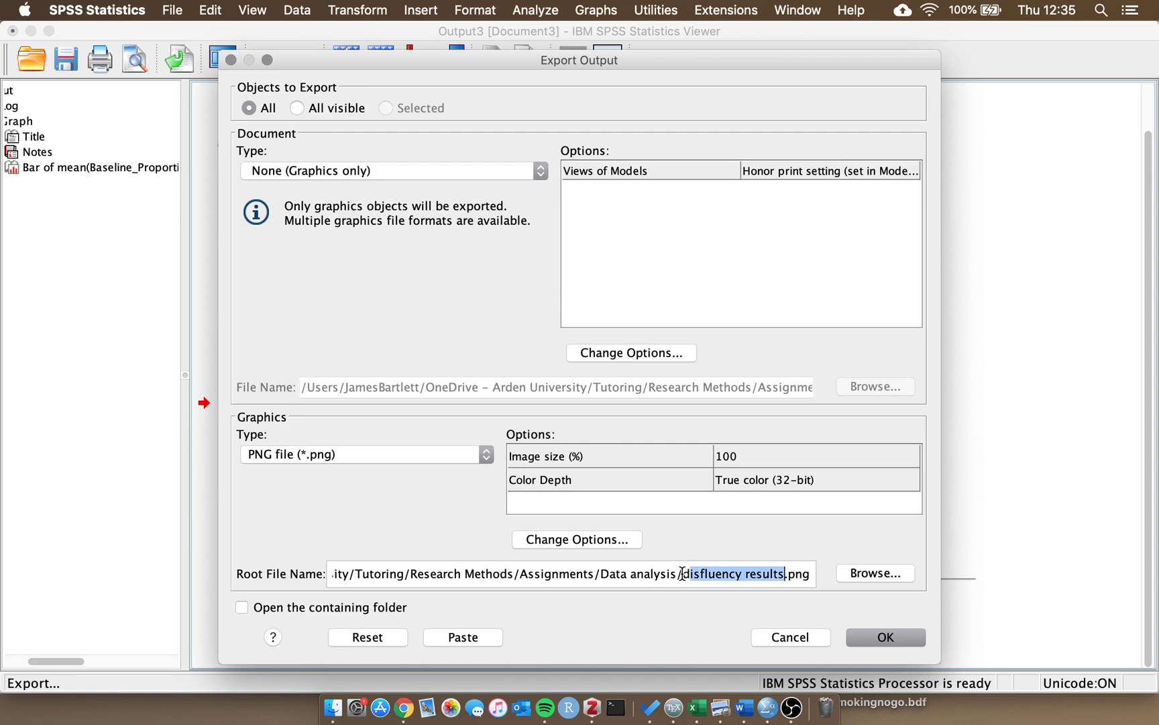
click(685, 574)
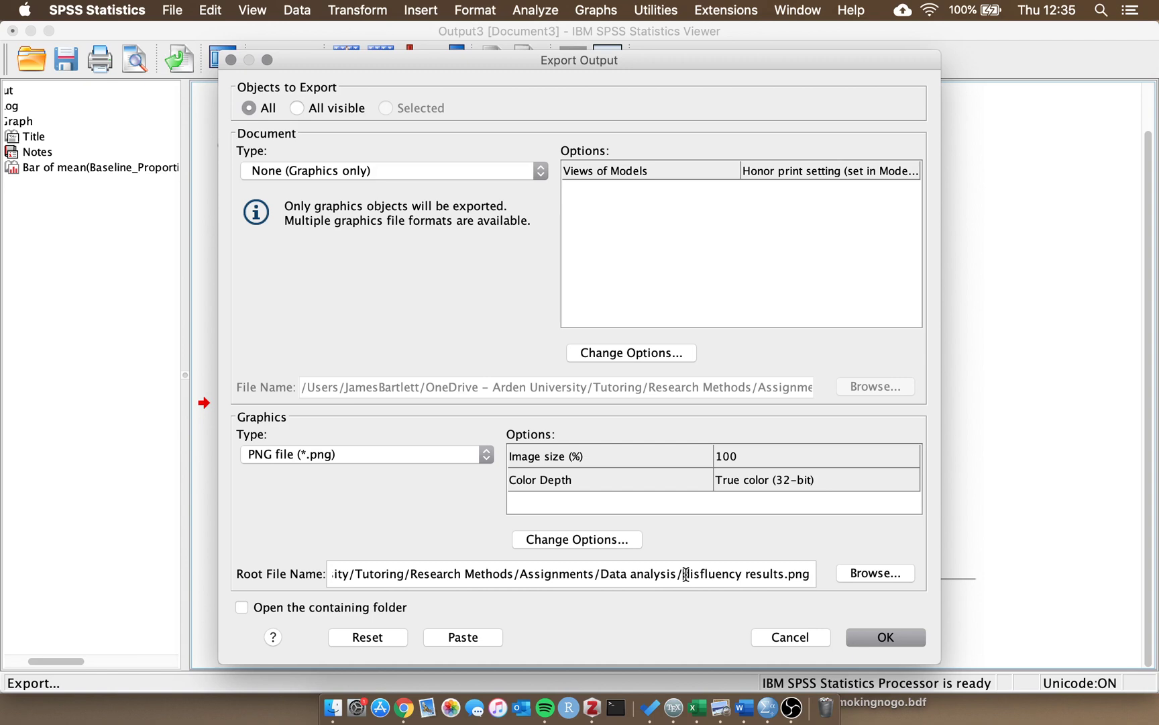
double_click(686, 574)
text(baseline)
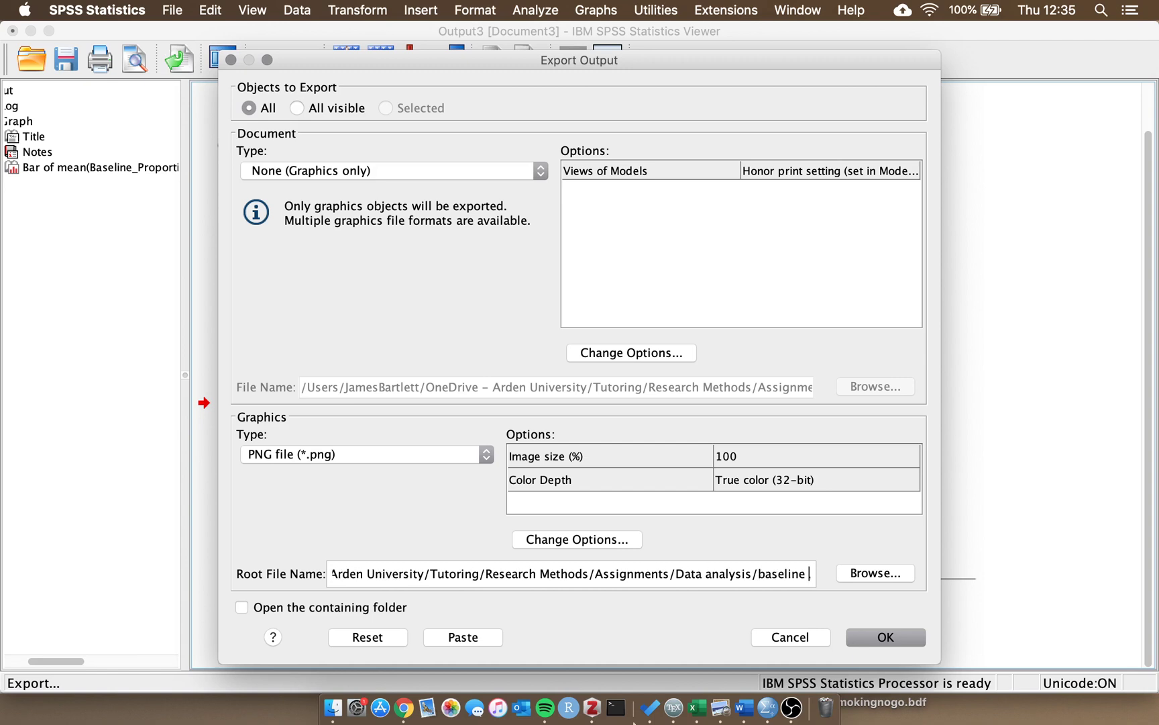
key(Right)
key(Right)
key(Right)
key(Right)
key(Right)
key(Right)
key(Right)
key(Right)
key(Right)
key(Right)
key(Right)
key(Right)
key(Right)
key(Right)
key(Right)
key(Right)
key(Right)
key(Right)
key(Right)
key(Right)
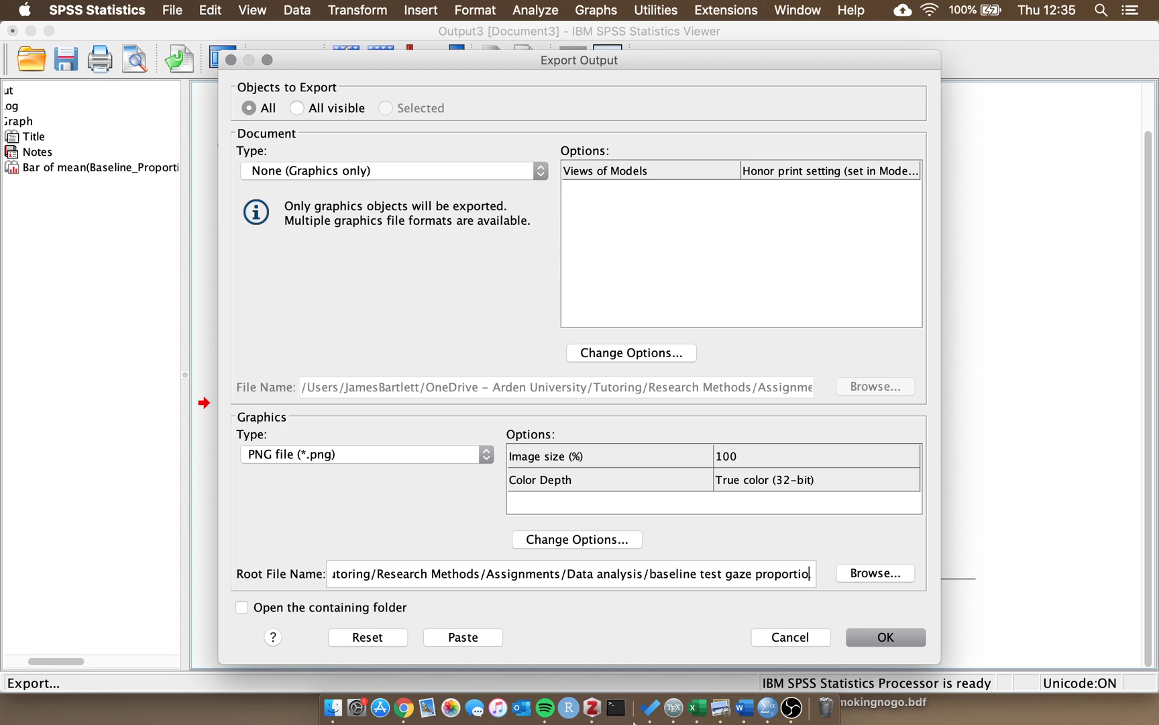
key(Right)
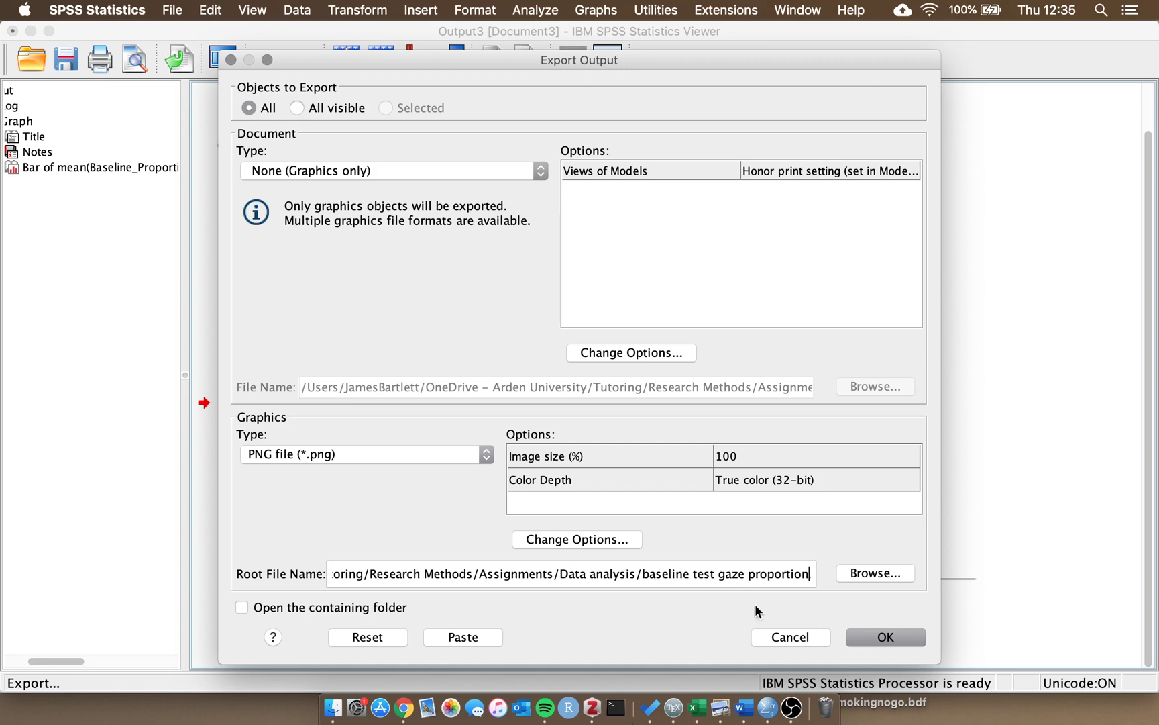